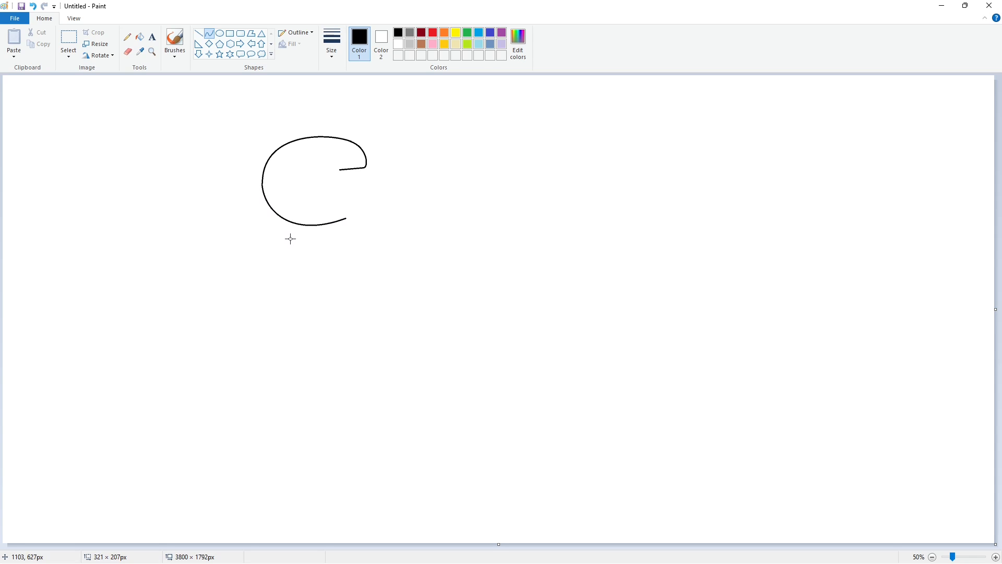
Step: Complete the outer contour of the letter C with curves around its bottom and lower right end
drag(366, 189, 370, 205)
click(371, 205)
click(408, 204)
key(ctrl+z)
drag(263, 184, 342, 220)
drag(271, 201, 293, 236)
drag(363, 197, 366, 189)
drag(356, 210, 366, 187)
click(369, 204)
click(392, 206)
Step: Draw the inner contour of the C with curves and fill the letter with black
mouse_move(331, 161)
mouse_down()
mouse_move(299, 184)
mouse_move(320, 148)
mouse_up()
drag(305, 163, 292, 162)
click(407, 161)
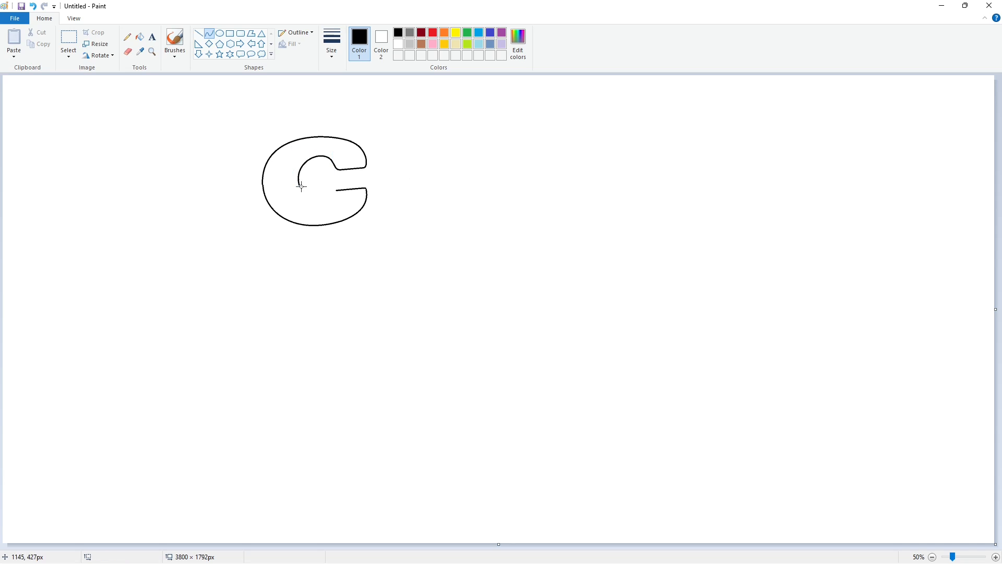
drag(334, 192, 336, 190)
drag(308, 189, 305, 203)
drag(328, 198, 600, 209)
click(269, 109)
click(140, 37)
click(282, 159)
Step: Draw a slightly rising purple guide line from the lower right of the C for the next letters' baseline
click(503, 33)
click(199, 33)
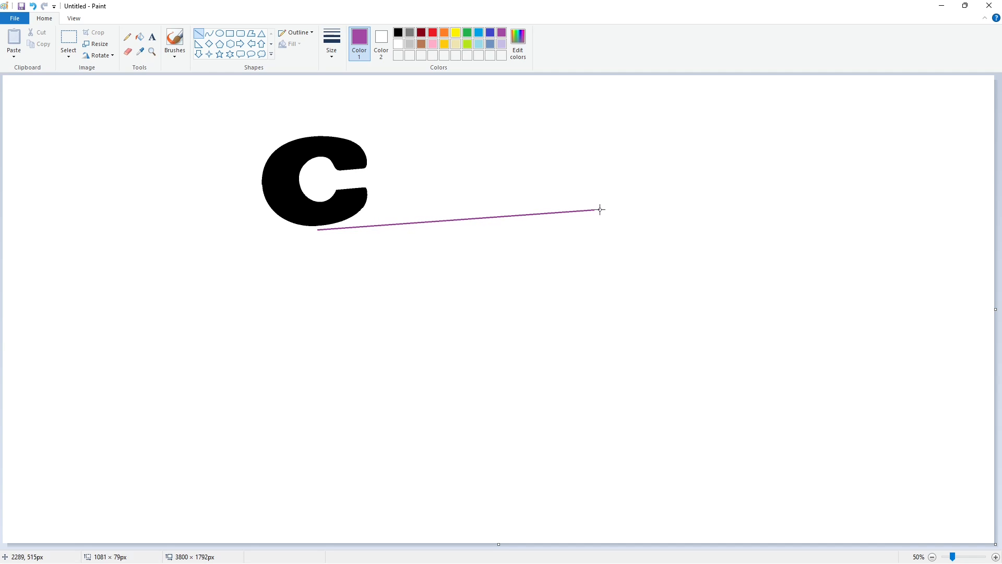
drag(334, 229, 354, 222)
click(528, 282)
Step: Outline a block letter I beside the C in black, above the guide line, and fill it with black
click(398, 33)
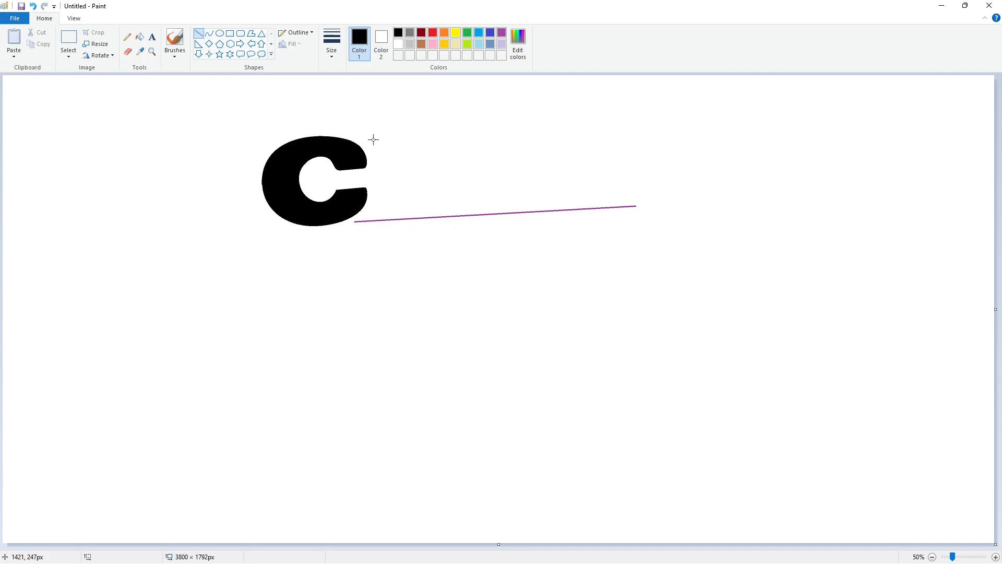
drag(374, 139, 374, 218)
drag(422, 137, 421, 215)
click(381, 219)
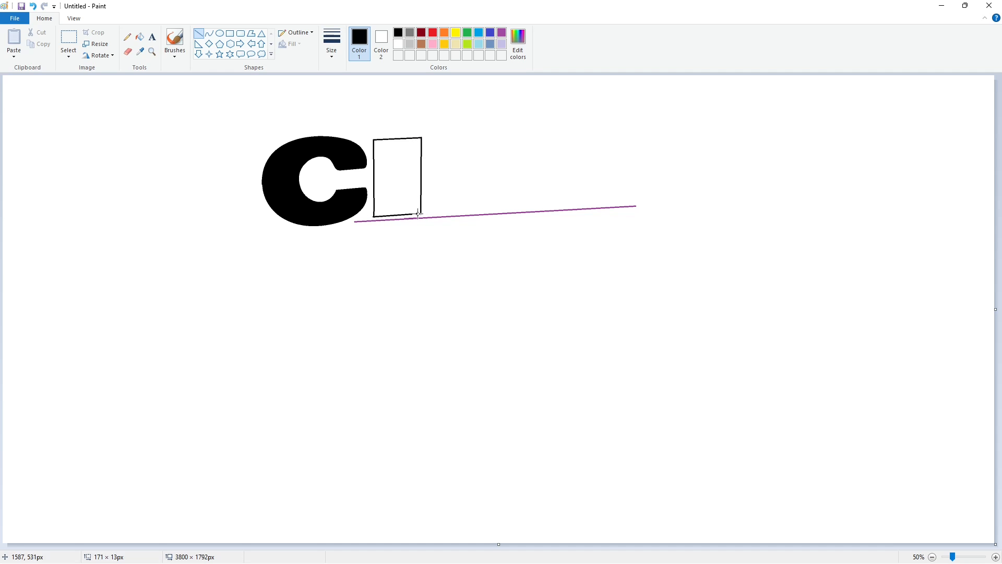
click(139, 37)
click(404, 193)
Step: Outline a block letter N after the I with straight lines on the guide line and fill it with black
click(198, 33)
drag(434, 138, 433, 215)
drag(464, 137, 499, 178)
mouse_move(433, 215)
mouse_down()
mouse_move(471, 212)
mouse_move(471, 186)
mouse_move(497, 211)
mouse_up()
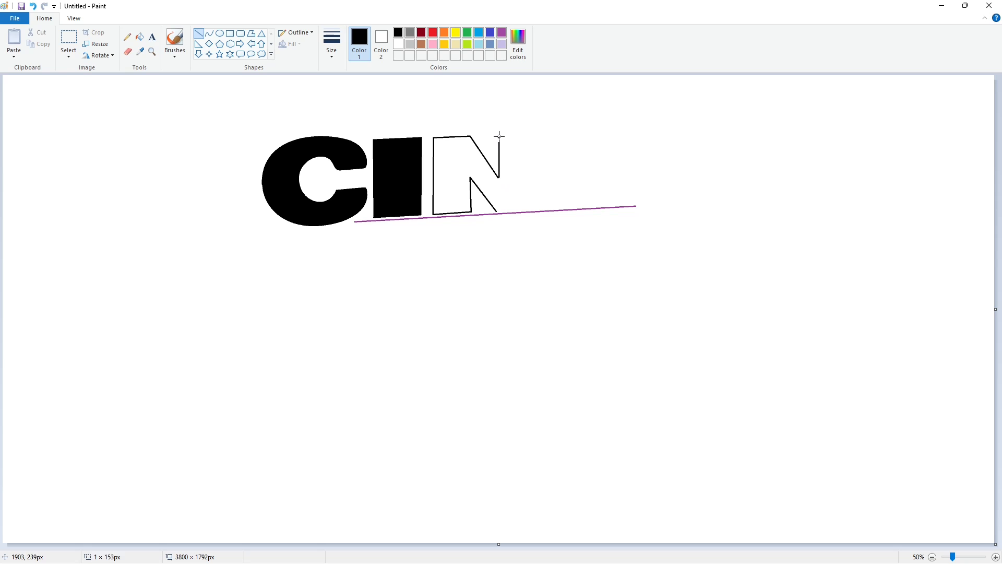
drag(499, 136, 499, 134)
drag(534, 135, 534, 209)
click(139, 36)
click(443, 161)
Step: Outline a second block letter I after the N and fill it with black to complete the word CINI
key(alt+v)
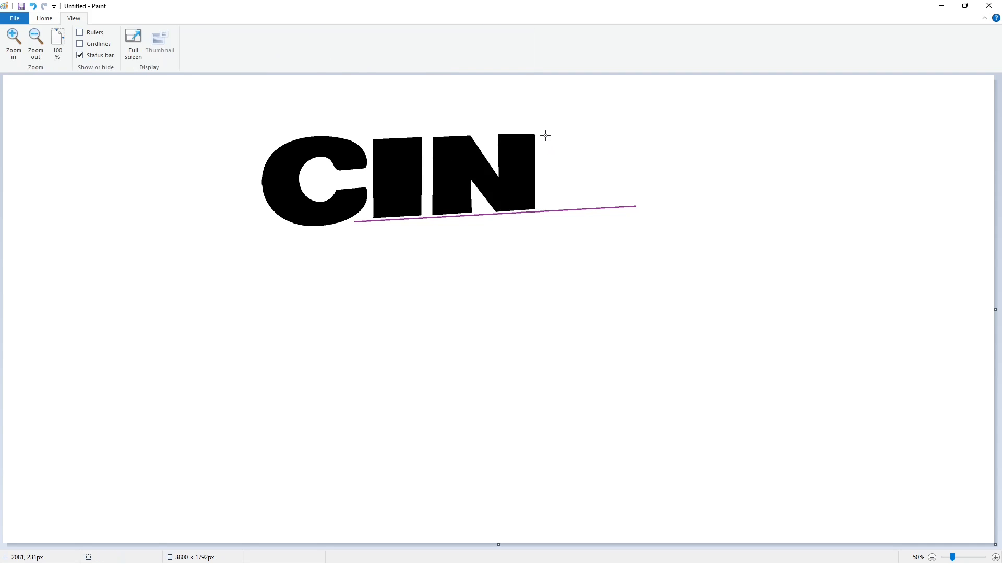
drag(545, 136, 546, 208)
mouse_move(546, 135)
mouse_down()
mouse_move(591, 136)
mouse_move(591, 206)
mouse_up()
key(ctrl+z)
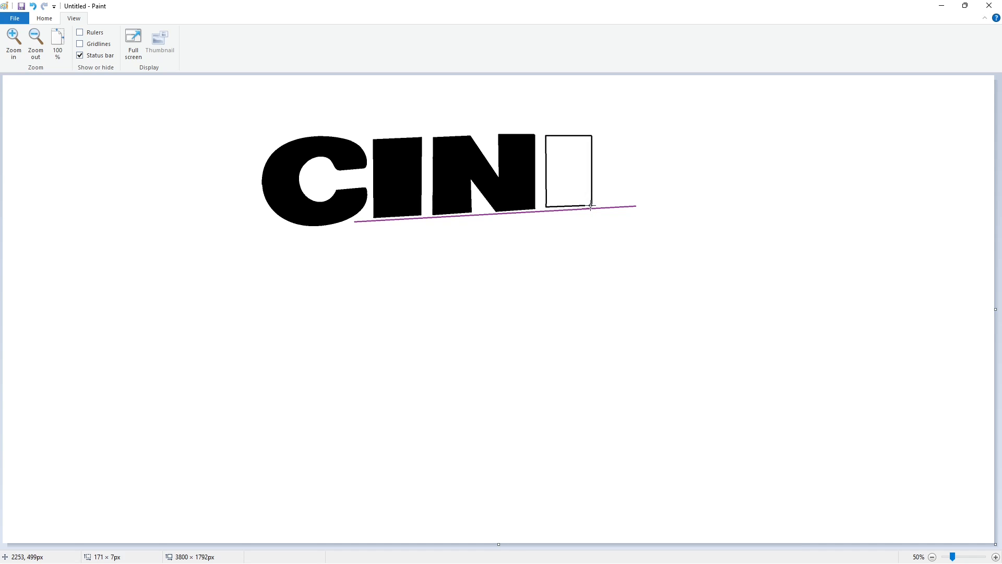
click(45, 18)
click(140, 37)
click(571, 158)
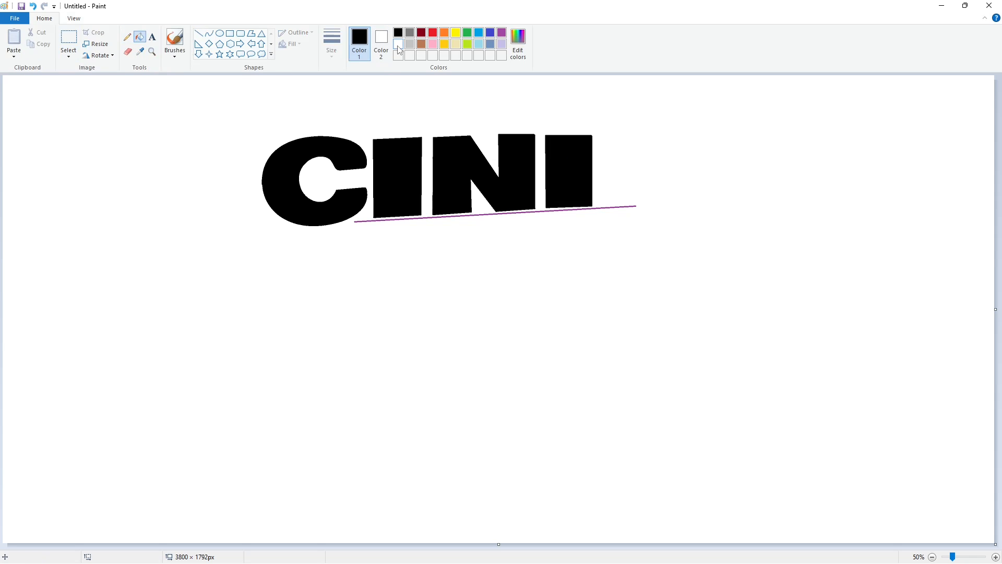
Step: Hide the purple guide line under CINI by filling it with white, and restore black as the line colour
click(398, 45)
click(478, 214)
click(198, 33)
click(399, 33)
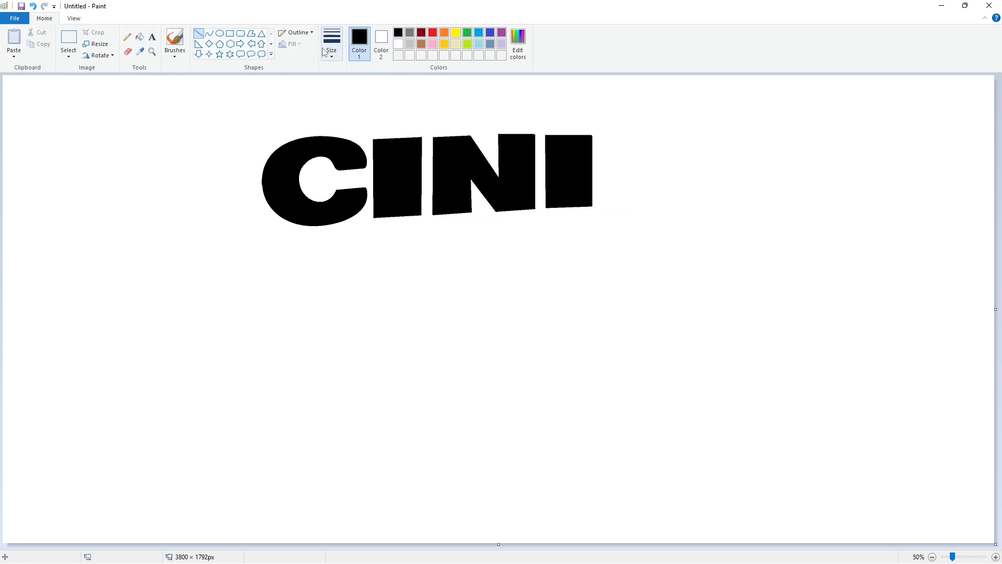
Step: Draw the slightly arched top edge of a large letter M's left stem, to the lower left of the C
click(209, 33)
drag(247, 198, 179, 206)
click(212, 199)
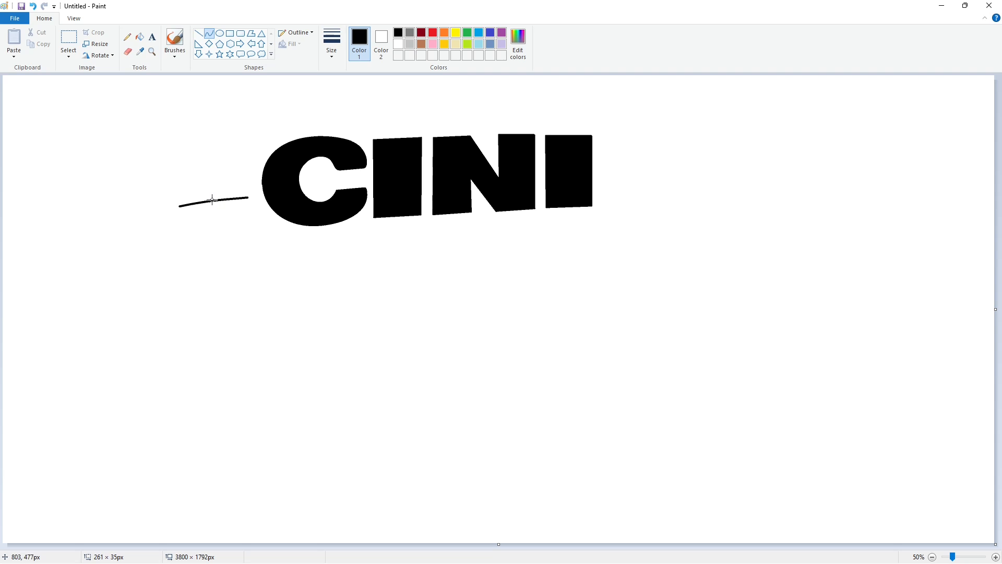
click(212, 200)
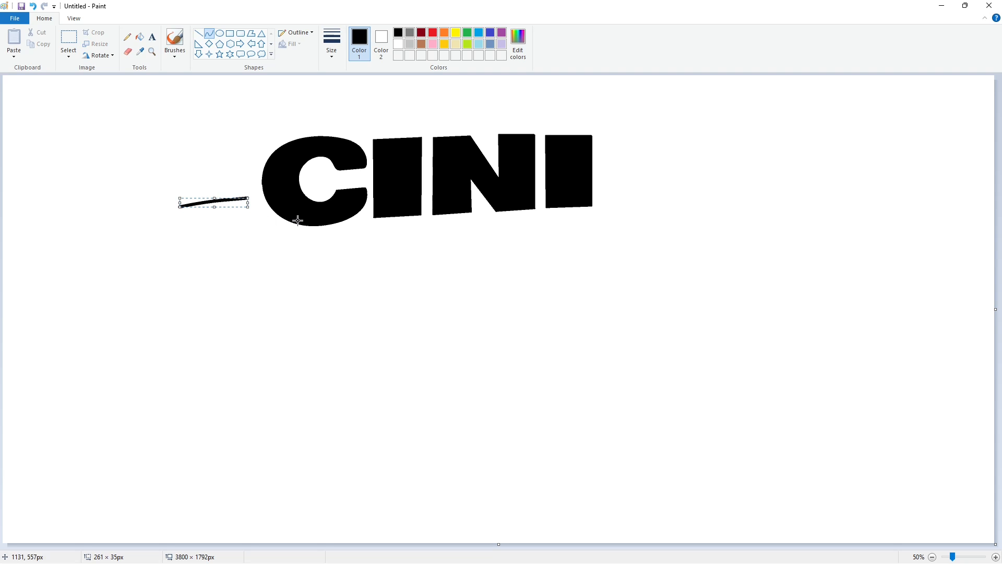
click(297, 221)
Step: Complete the large M outline with straight sides, notches and slanted feet, its left leg reaching lower than its right one
click(198, 33)
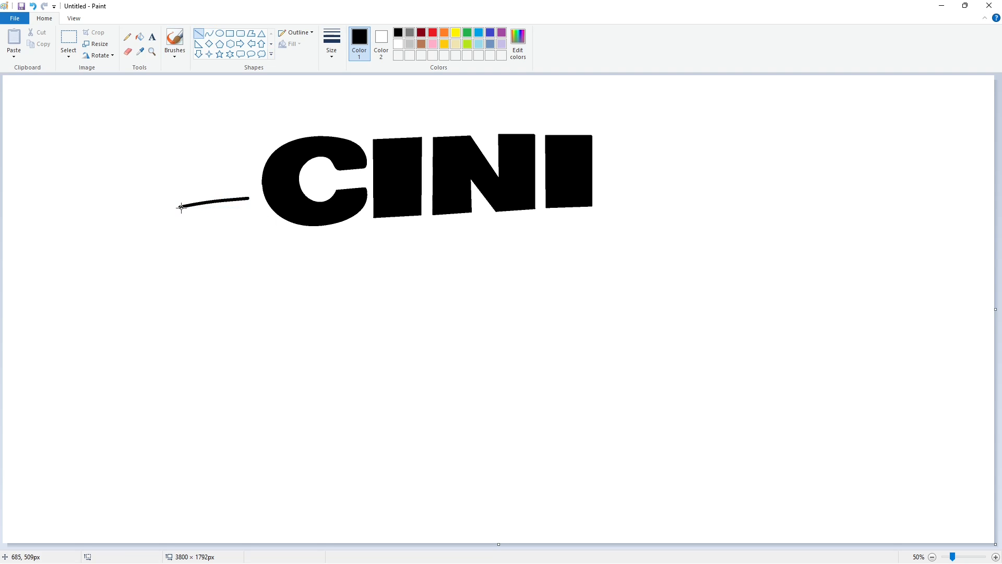
mouse_move(179, 207)
mouse_down()
mouse_move(175, 463)
mouse_move(228, 432)
mouse_move(227, 337)
mouse_move(249, 390)
mouse_move(275, 383)
mouse_move(288, 323)
mouse_up()
click(225, 354)
click(208, 33)
click(198, 33)
mouse_move(248, 197)
mouse_down()
mouse_move(262, 292)
mouse_move(275, 244)
mouse_move(344, 239)
mouse_move(345, 381)
mouse_up()
click(209, 33)
click(315, 238)
click(315, 239)
click(199, 33)
key(ctrl+z)
mouse_move(343, 240)
mouse_down()
mouse_move(346, 381)
mouse_move(365, 381)
mouse_move(290, 403)
mouse_move(288, 324)
mouse_up()
Step: Draw an arched purple guide curve from below the M's left foot, rising to the right under the second word
click(209, 33)
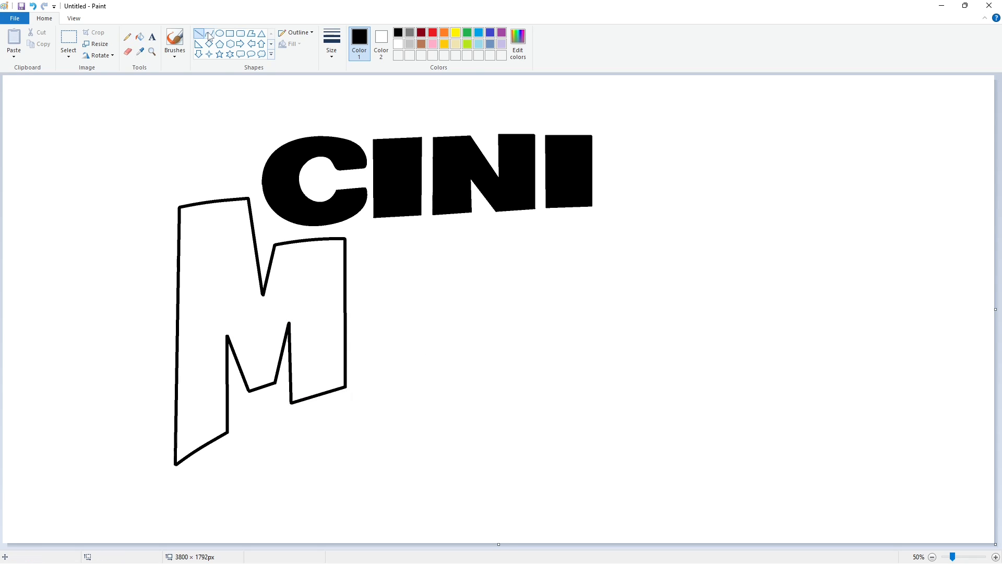
click(502, 32)
drag(180, 473, 705, 347)
drag(318, 405, 318, 395)
drag(446, 364, 459, 353)
click(778, 461)
Step: Outline a letter i beside the M in black, with a four-sided dot and a separate stem above the guide curve
click(199, 34)
click(398, 32)
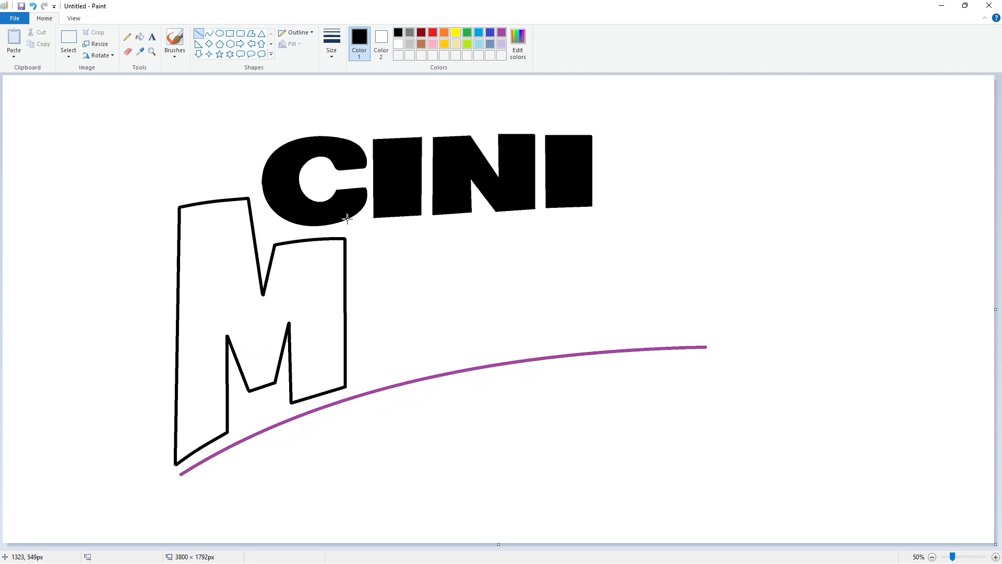
drag(357, 237, 356, 274)
mouse_move(357, 235)
mouse_down()
mouse_move(405, 231)
mouse_move(406, 268)
mouse_move(357, 273)
mouse_move(357, 384)
mouse_up()
click(443, 265)
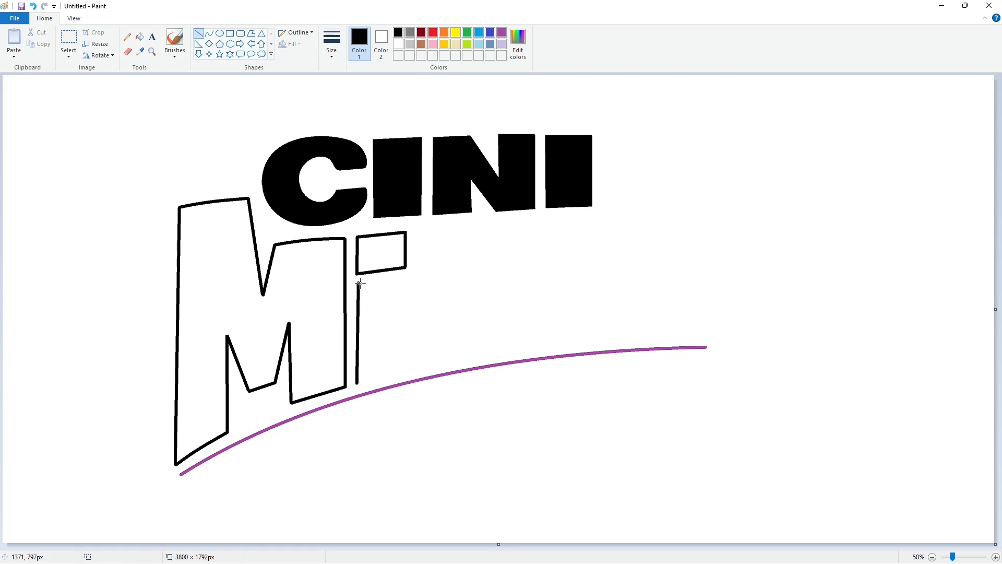
mouse_move(358, 282)
mouse_down()
mouse_move(387, 275)
mouse_move(424, 288)
mouse_move(405, 275)
mouse_move(405, 372)
mouse_up()
click(443, 342)
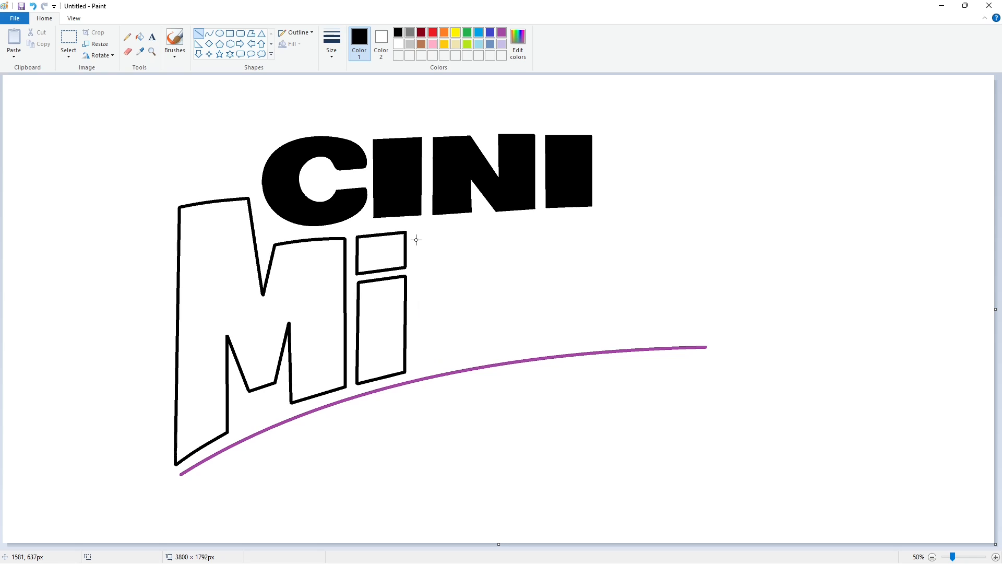
Step: Outline a letter N after the i with straight lines, its feet following the purple guide curve
drag(418, 229, 418, 371)
mouse_move(418, 228)
mouse_down()
mouse_move(465, 227)
mouse_move(499, 291)
mouse_up()
click(470, 281)
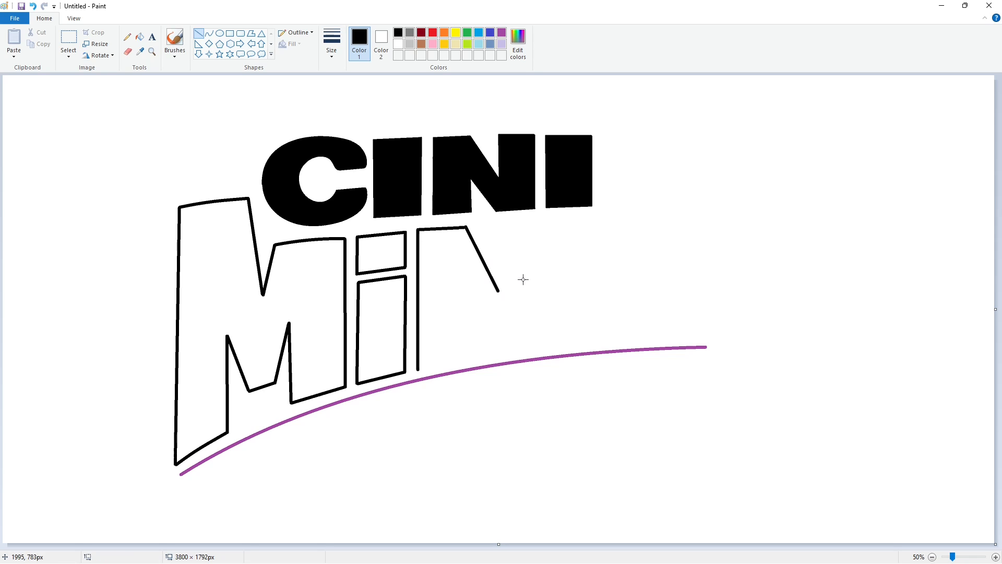
mouse_move(418, 369)
mouse_down()
mouse_move(464, 360)
mouse_move(463, 294)
mouse_move(496, 357)
mouse_up()
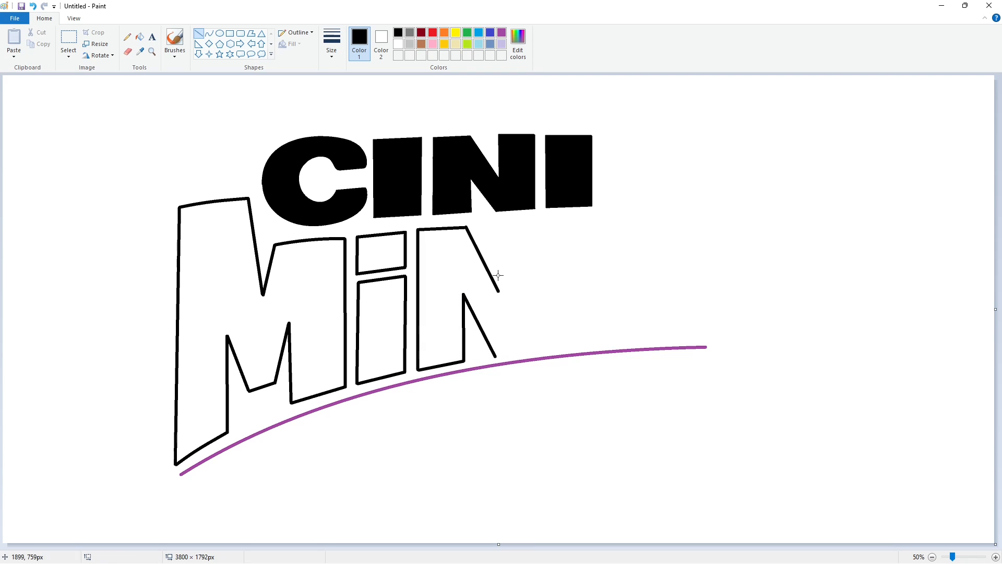
mouse_move(500, 291)
mouse_down()
mouse_move(500, 227)
mouse_move(543, 224)
mouse_move(545, 351)
mouse_move(496, 357)
mouse_up()
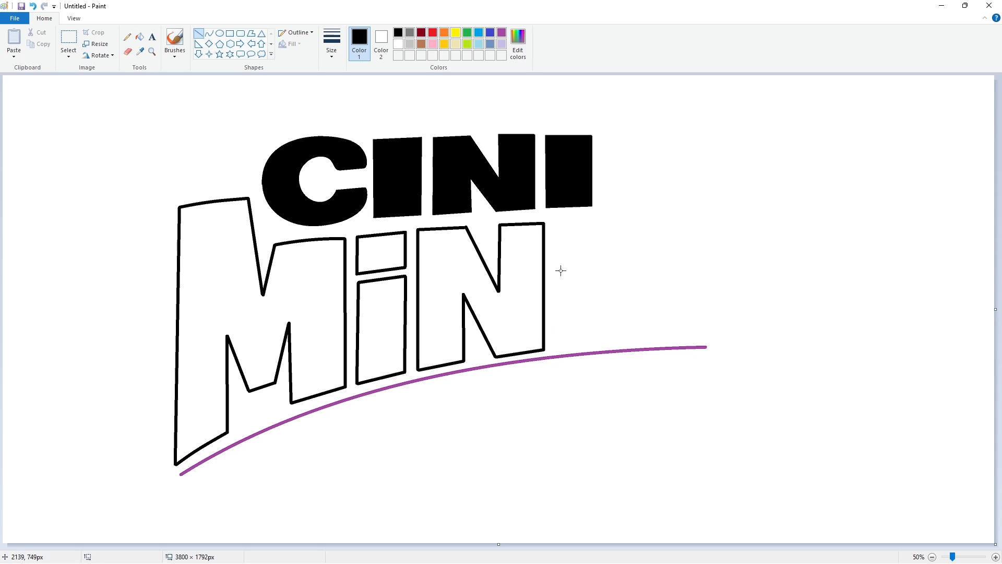
Step: Outline a second letter i after the N, with a four-sided dot and a separate stem on the guide curve
mouse_move(555, 228)
mouse_down()
mouse_move(556, 256)
mouse_move(600, 220)
mouse_move(603, 254)
mouse_move(557, 323)
mouse_move(557, 347)
mouse_up()
click(628, 243)
click(632, 251)
click(562, 264)
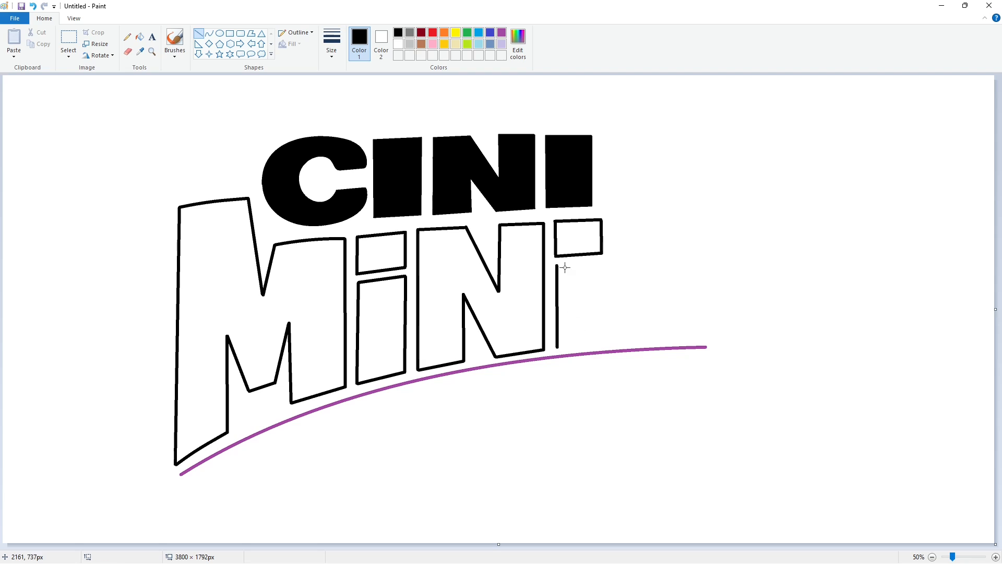
mouse_move(557, 265)
mouse_down()
mouse_move(603, 261)
mouse_move(604, 343)
mouse_up()
click(603, 261)
click(558, 347)
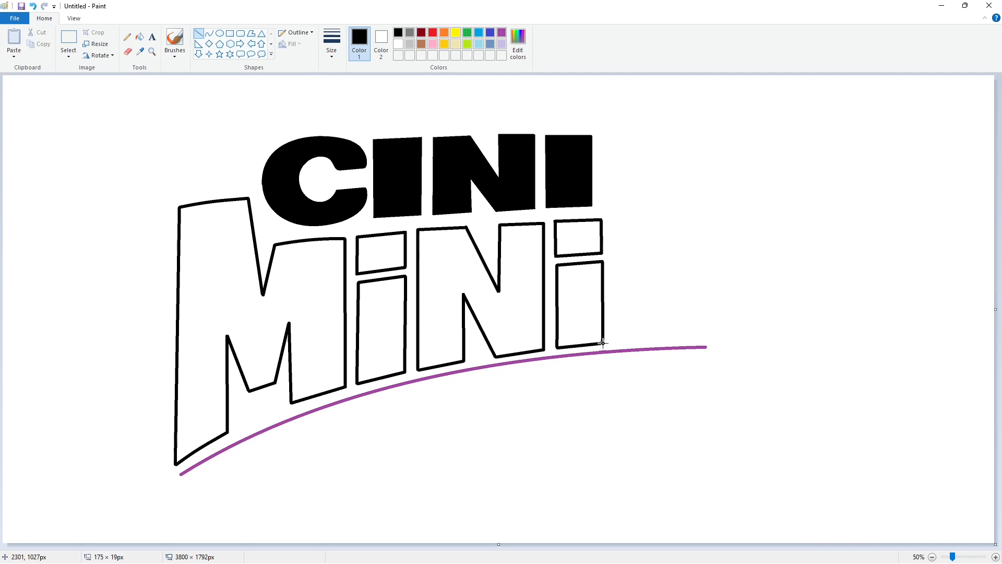
Step: Start a tall letter S after the second i with its straight upper end, top edge and rounded left side
click(676, 183)
drag(702, 197, 701, 213)
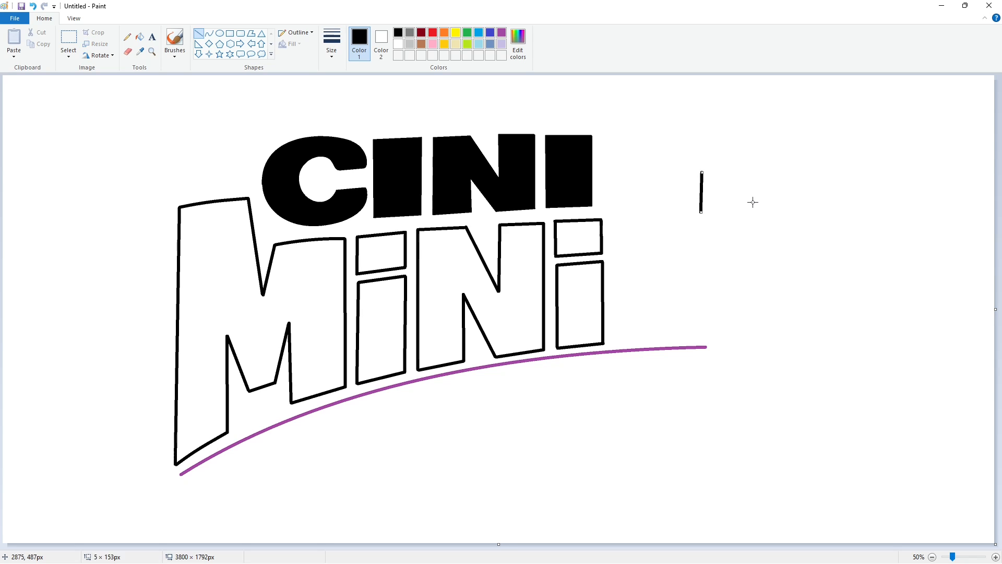
click(752, 202)
mouse_move(701, 171)
mouse_down()
mouse_move(635, 168)
mouse_move(611, 198)
mouse_move(621, 169)
mouse_move(610, 183)
mouse_move(614, 246)
mouse_move(647, 273)
mouse_move(616, 259)
mouse_up()
click(748, 180)
click(209, 33)
click(198, 33)
click(209, 33)
click(199, 33)
Step: Draw the S's inner diagonal curves and its right side down toward the guide curve
mouse_move(702, 213)
mouse_down()
mouse_move(656, 216)
mouse_move(689, 240)
mouse_move(705, 270)
mouse_up()
click(208, 33)
click(199, 33)
click(208, 33)
drag(699, 254, 706, 250)
click(209, 33)
mouse_move(647, 273)
mouse_down()
mouse_move(654, 291)
mouse_move(654, 278)
mouse_move(705, 320)
mouse_up()
Step: Close the S outline with its lower left end and a bottom edge that has a rounded right corner
click(198, 33)
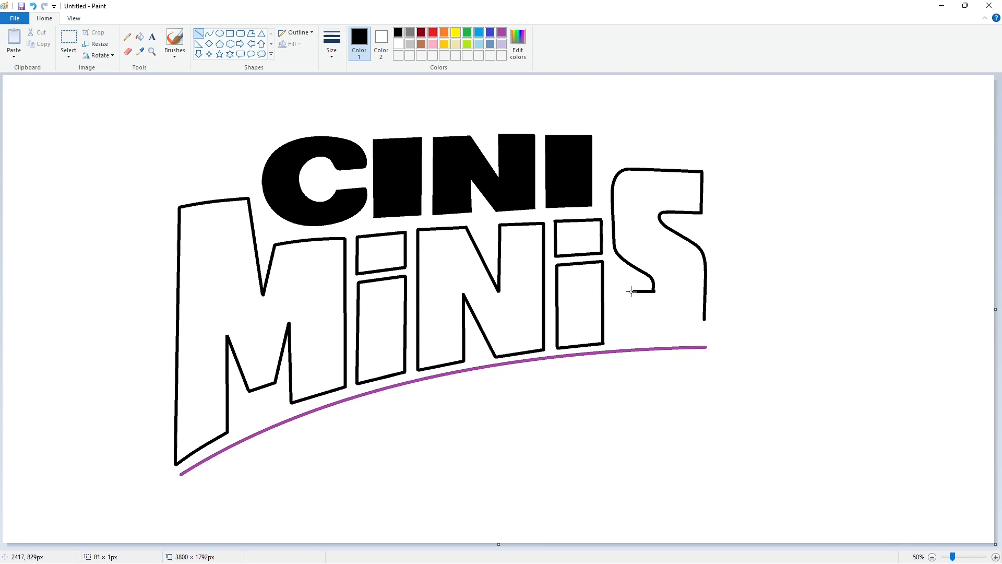
drag(630, 291, 616, 292)
click(209, 33)
drag(704, 319, 616, 342)
click(198, 33)
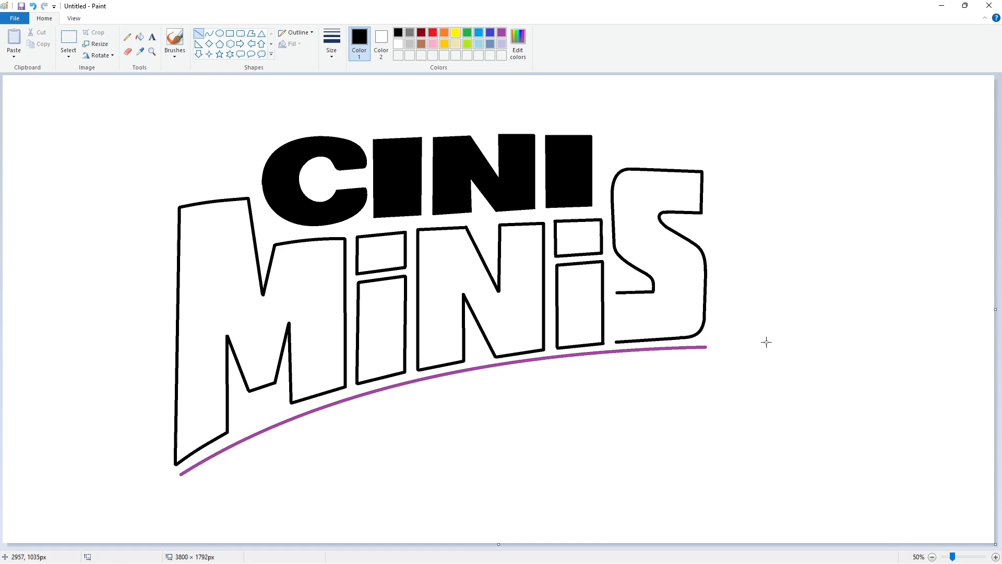
drag(617, 292, 616, 342)
Step: Hide the purple guide curve under the second word by filling it with white
click(140, 37)
click(399, 45)
click(511, 361)
Step: Draw a small black circle at the upper right of the S with a thinner outline than the letters
click(219, 33)
click(332, 44)
click(353, 135)
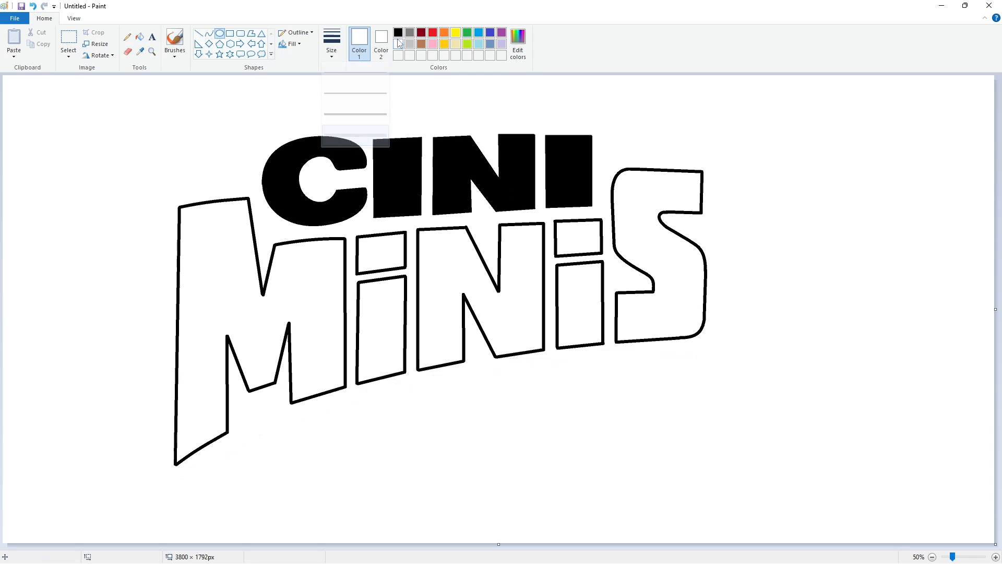
click(397, 32)
drag(711, 170, 722, 182)
click(332, 46)
click(344, 111)
click(775, 212)
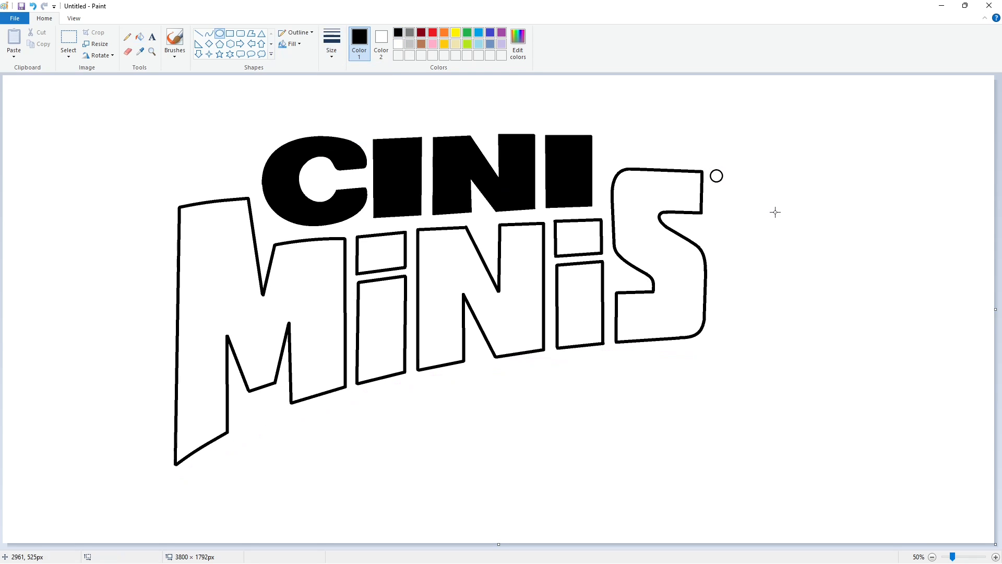
Step: Start a thin outer border around the logo with a curve arching over the top and left of the C
click(209, 34)
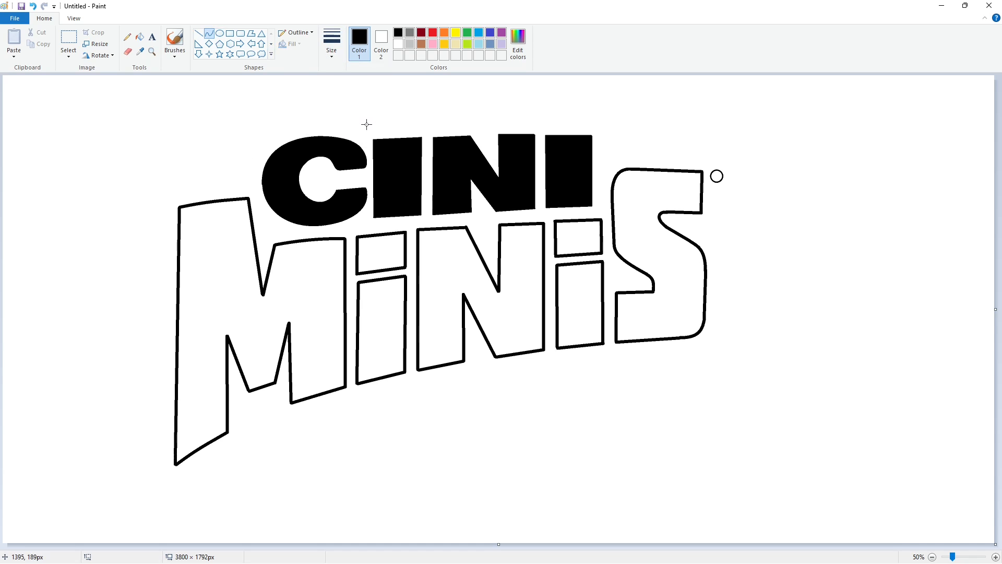
drag(366, 122, 243, 172)
click(314, 104)
drag(268, 119, 249, 126)
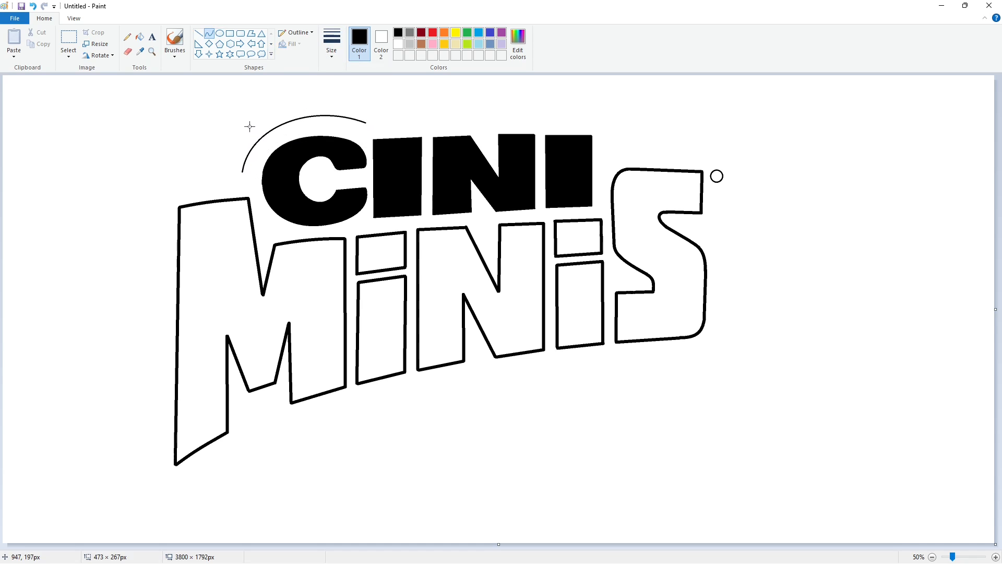
Step: Continue the border around the M's upper left corner with a curve and down its left side with a straight line
click(208, 35)
mouse_move(242, 172)
mouse_down()
mouse_move(189, 178)
mouse_move(159, 226)
mouse_up()
click(169, 181)
drag(157, 190, 159, 476)
click(272, 205)
click(198, 33)
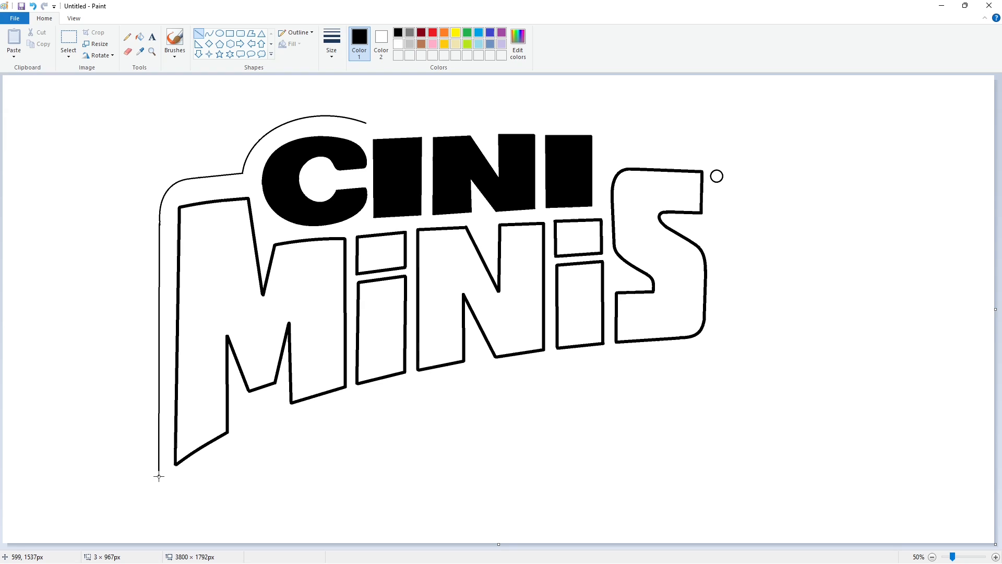
click(266, 422)
Step: Draw a short border line below the M's left foot and join it to the left side with a small rounded corner
drag(188, 481, 191, 481)
click(253, 470)
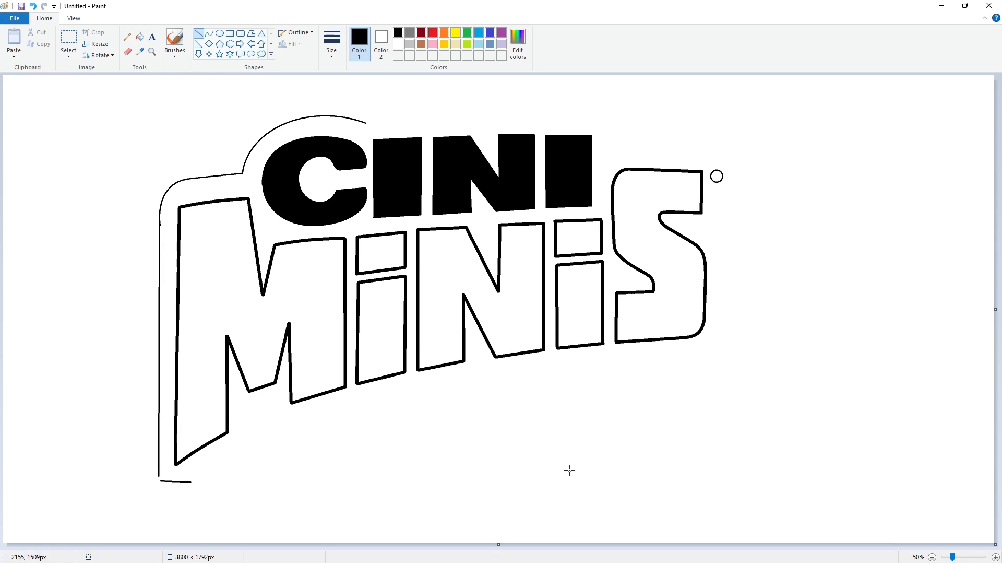
click(995, 557)
scroll(251, 159, down, 8)
click(209, 33)
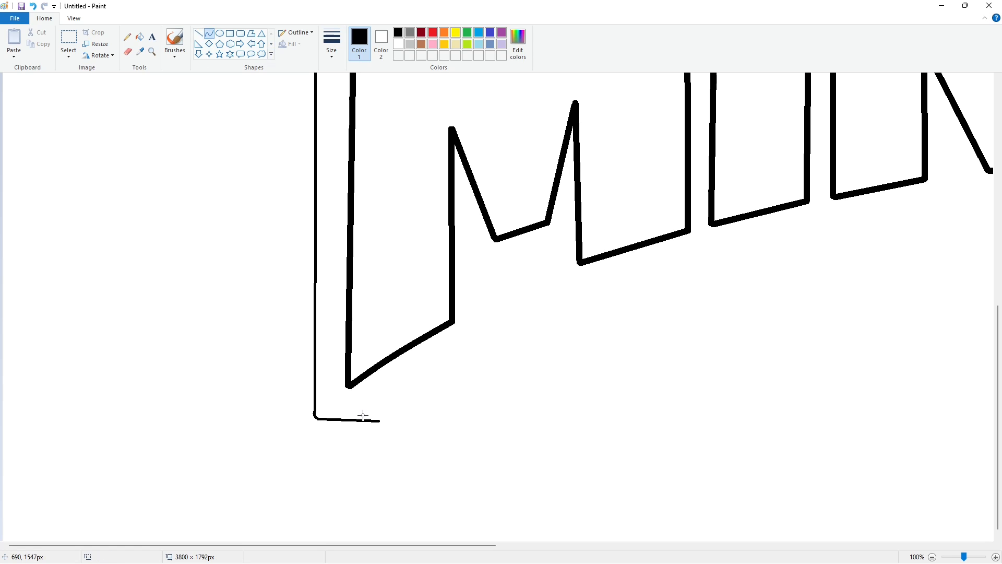
click(933, 557)
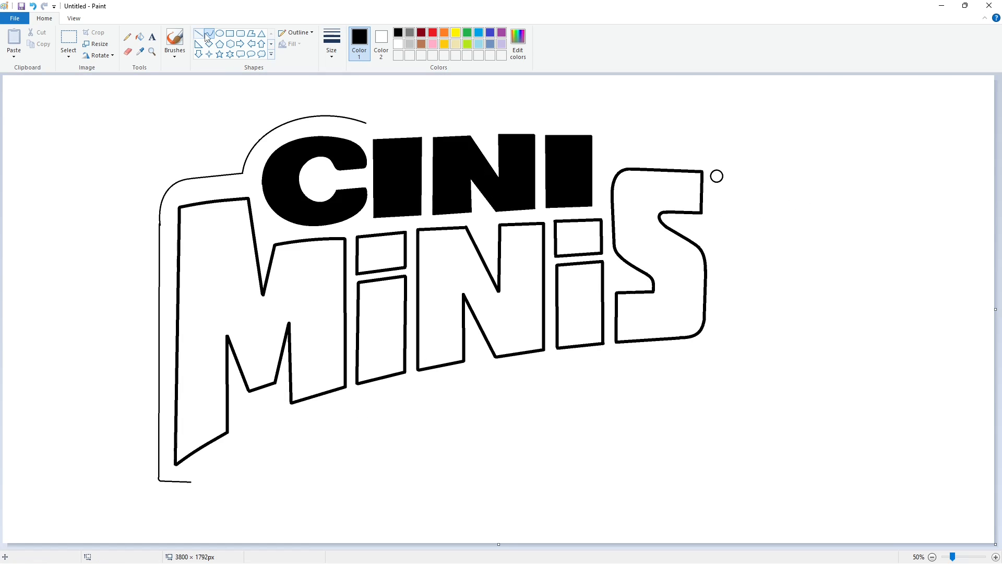
Step: Curve the border from below the M's left foot up around the right side of that leg
double_click(194, 480)
click(244, 470)
mouse_move(197, 478)
mouse_down()
mouse_move(248, 445)
mouse_move(262, 411)
mouse_up()
double_click(219, 462)
click(286, 461)
Step: Draw the border section below the M's middle point and curve it under the M's right leg
mouse_move(292, 439)
mouse_down()
mouse_move(279, 428)
mouse_move(323, 415)
mouse_up()
double_click(268, 409)
drag(301, 423, 286, 425)
click(286, 425)
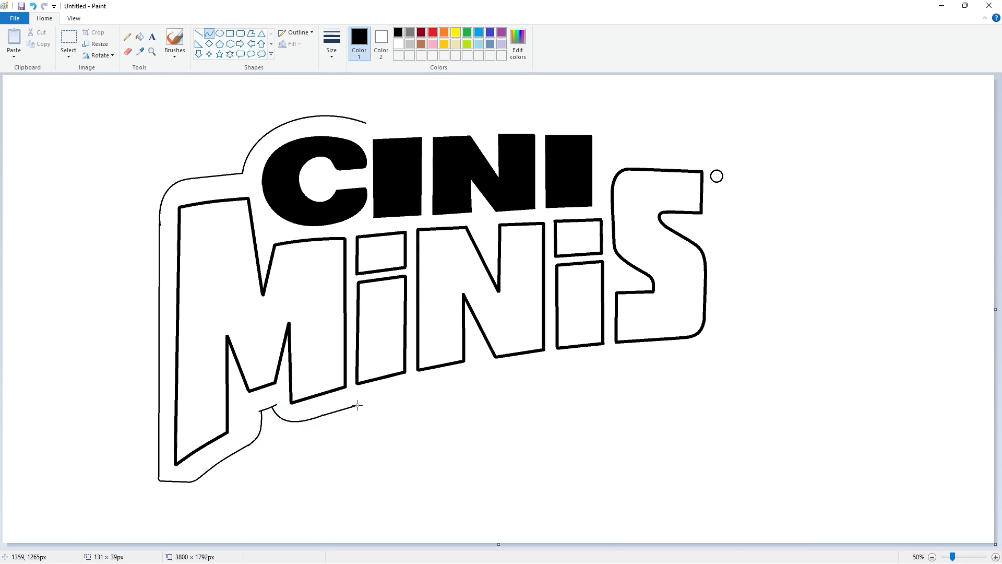
Step: Continue the wavy lower border beneath the first i and toward the N
drag(356, 404, 357, 404)
click(339, 409)
click(353, 407)
click(404, 394)
click(410, 397)
click(428, 413)
click(440, 391)
Step: Extend the lower border beneath the N, the second i and the S, and curve it around the S's lower right corner
mouse_move(429, 389)
mouse_down()
mouse_move(454, 405)
mouse_move(452, 385)
mouse_move(510, 393)
mouse_move(484, 373)
mouse_move(674, 360)
mouse_up()
drag(588, 362, 598, 363)
drag(628, 416, 724, 319)
drag(698, 344, 723, 347)
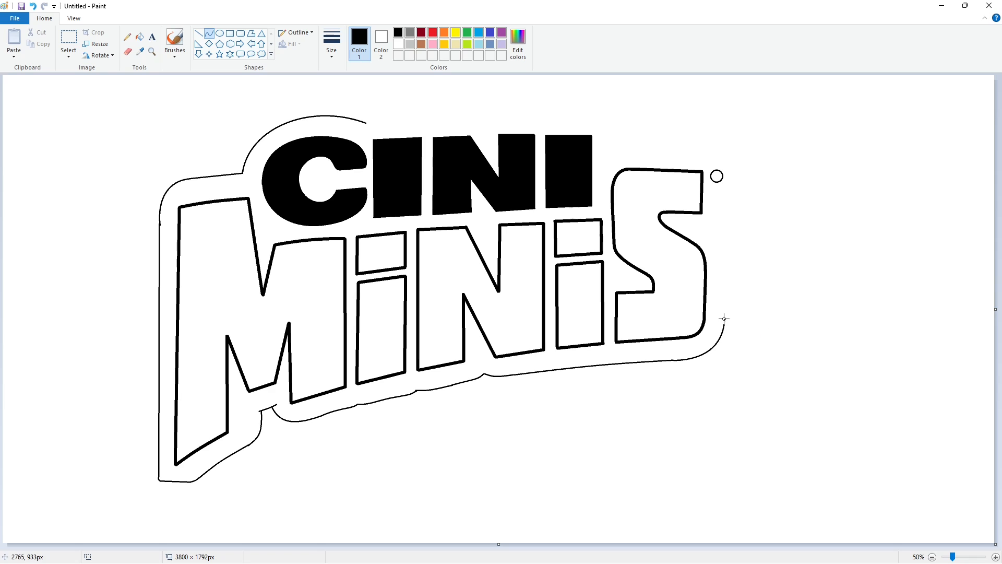
Step: Curve the border up around the S's right side, with a notch at mid-height, to the small circle
drag(724, 319, 746, 258)
drag(721, 195, 724, 185)
click(724, 216)
key(ctrl+z)
drag(724, 198, 724, 181)
drag(718, 219, 723, 220)
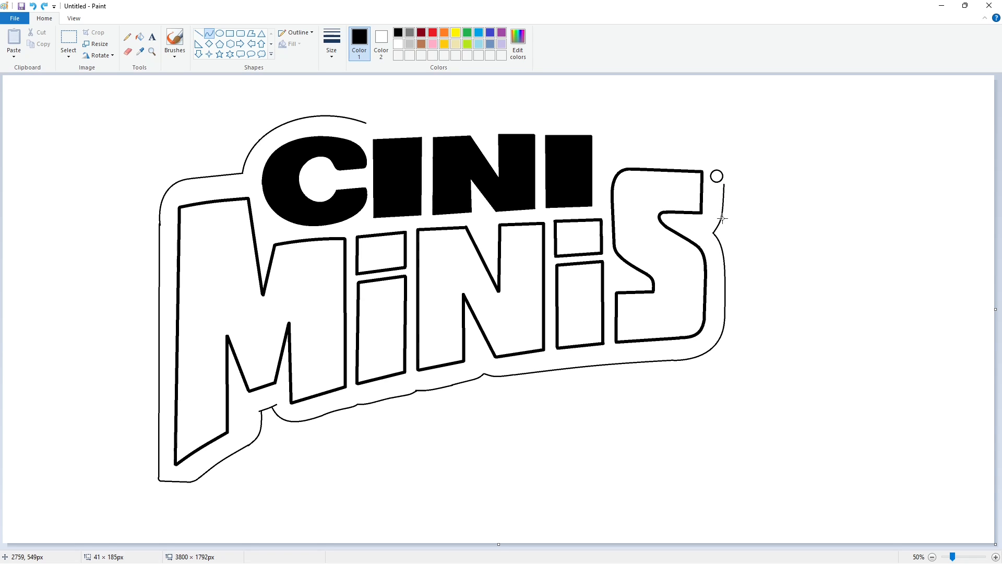
click(723, 219)
click(785, 216)
Step: Close the border by drawing it from the small circle over the S and across the top of CINI to the C's arc
mouse_move(725, 168)
mouse_down()
mouse_move(685, 146)
mouse_move(623, 144)
mouse_move(715, 146)
mouse_up()
click(769, 181)
mouse_move(624, 145)
mouse_down()
mouse_move(570, 114)
mouse_move(613, 109)
mouse_move(372, 118)
mouse_up()
click(709, 117)
click(483, 114)
click(558, 109)
click(371, 118)
click(599, 117)
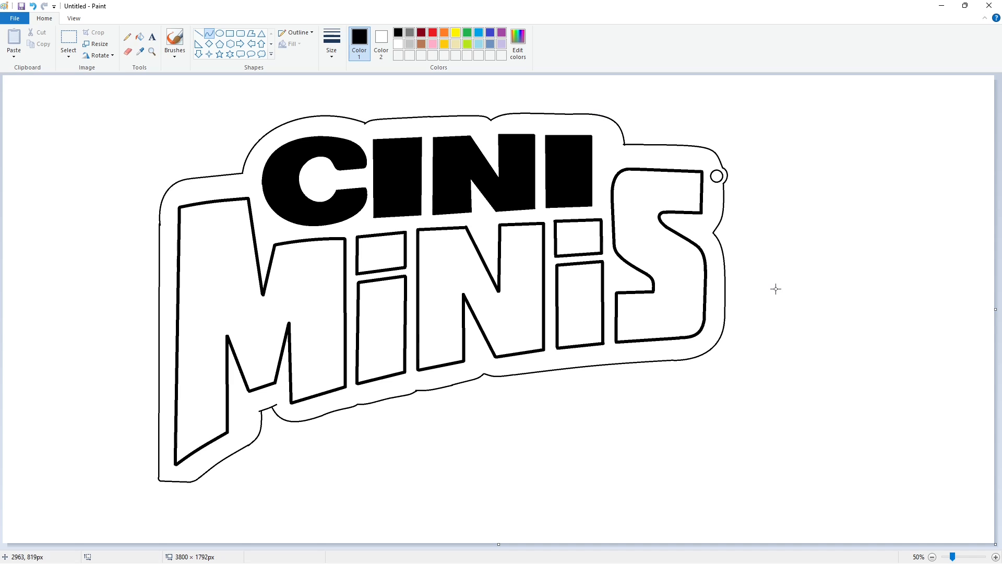
Step: Fill the four CINI letters with purple
click(139, 36)
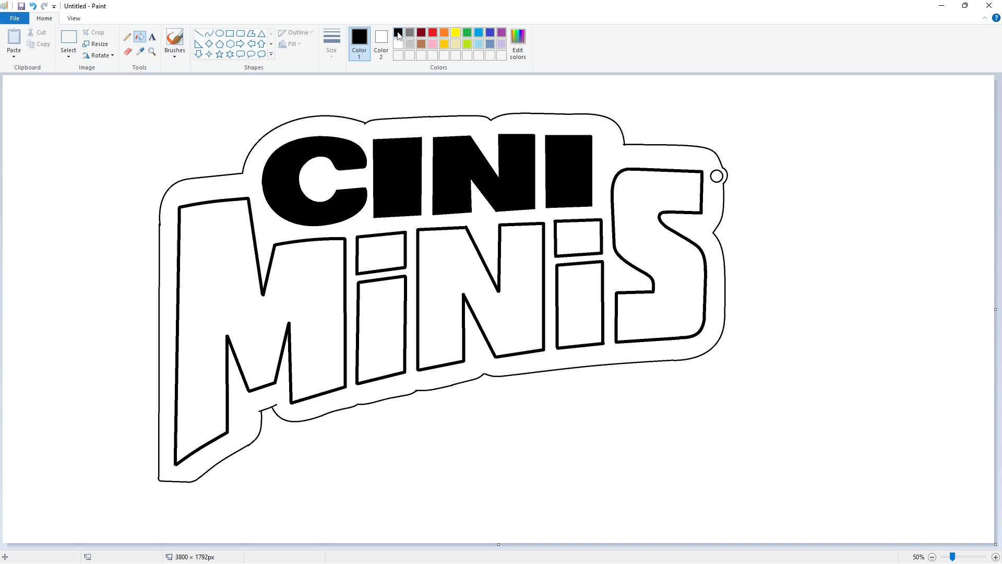
click(501, 33)
click(281, 182)
click(408, 158)
click(449, 172)
click(568, 172)
Step: Recolor the outlines of all the MINIS letters purple
click(616, 205)
click(603, 229)
click(574, 265)
click(546, 268)
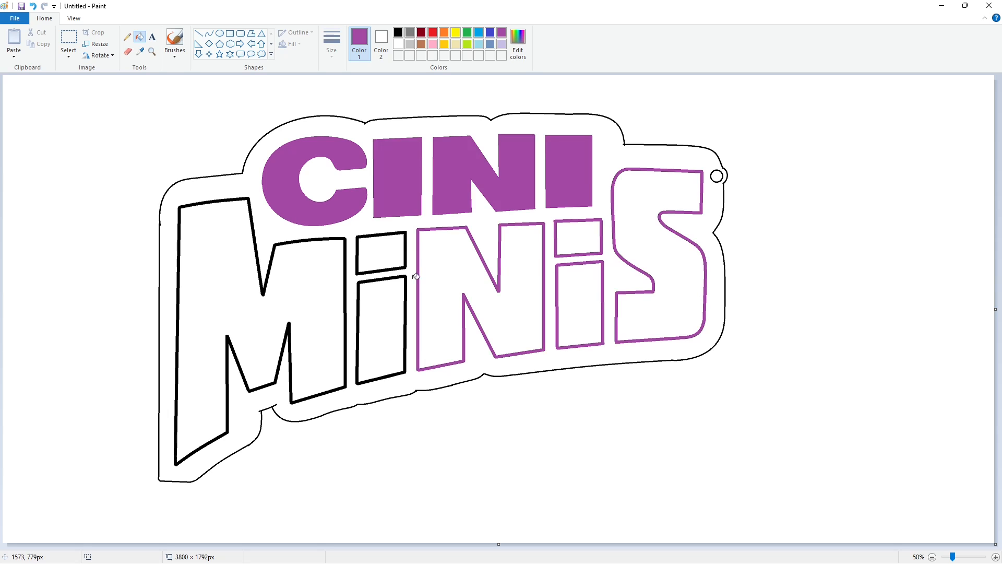
click(405, 272)
click(358, 279)
click(345, 277)
Step: Fill the area inside the border black and touch up its left edge beside the M with a short line
click(398, 33)
click(682, 159)
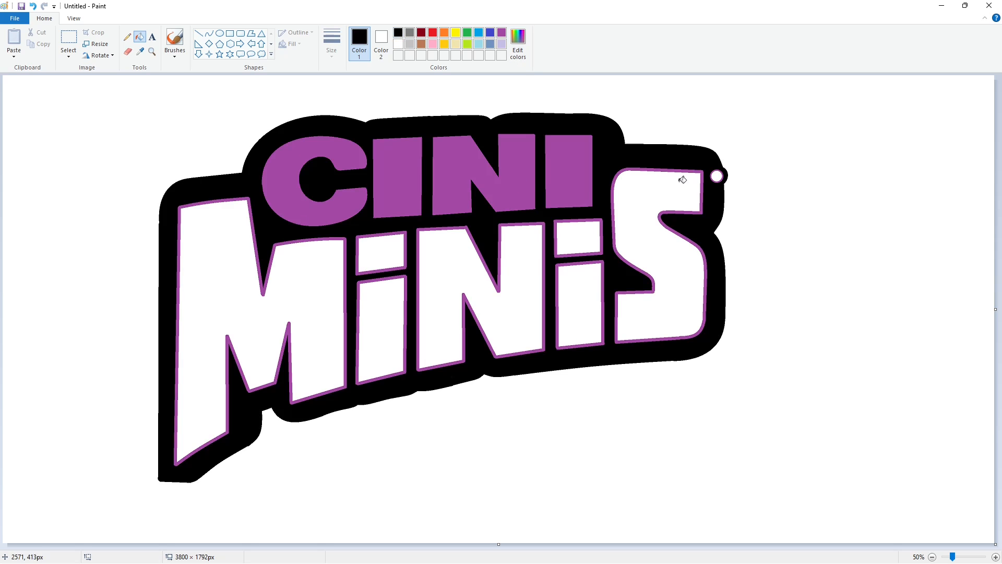
click(996, 556)
click(198, 33)
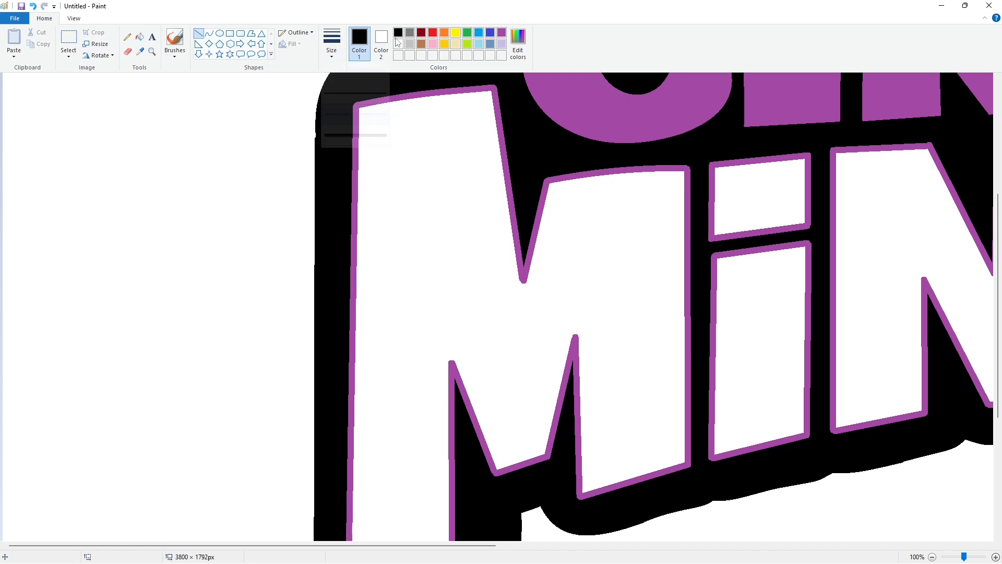
drag(313, 127, 310, 146)
scroll(406, 219, up, 1)
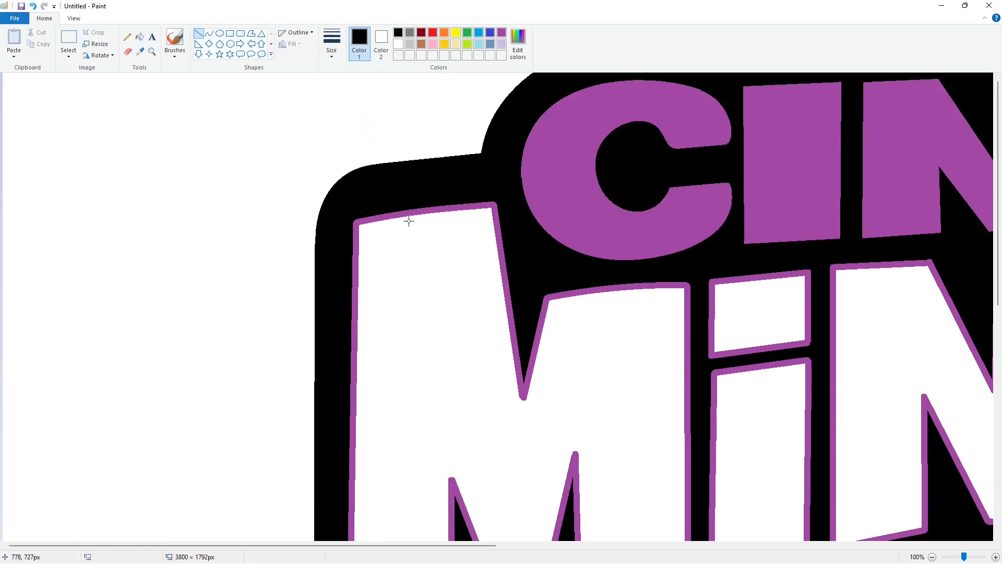
scroll(415, 220, down, 5)
Step: Smooth the lower border edge beneath the M with short white and black lines
click(397, 44)
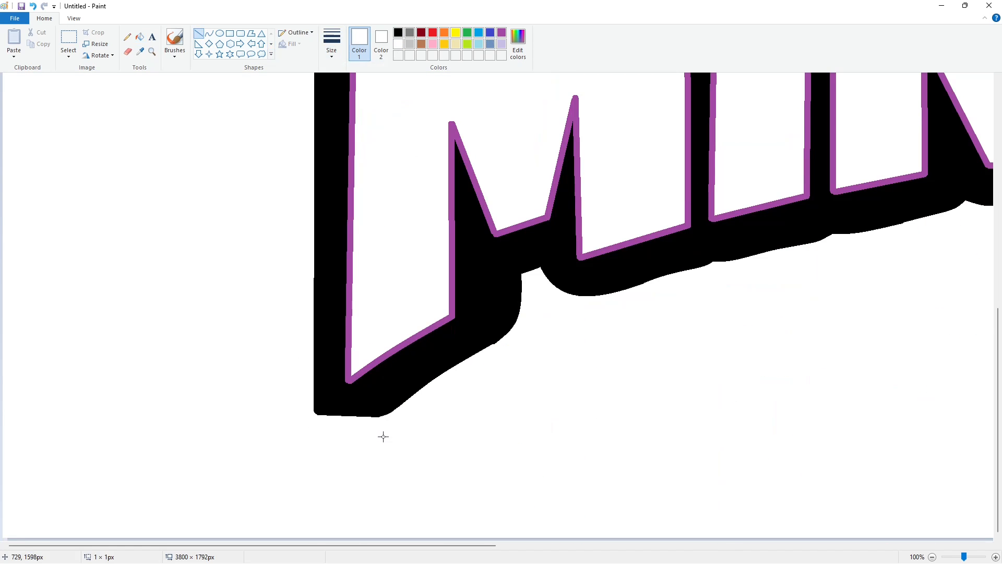
drag(490, 346, 503, 339)
click(527, 337)
drag(463, 545, 557, 541)
click(398, 33)
drag(444, 286, 506, 265)
key(ctrl+z)
click(448, 444)
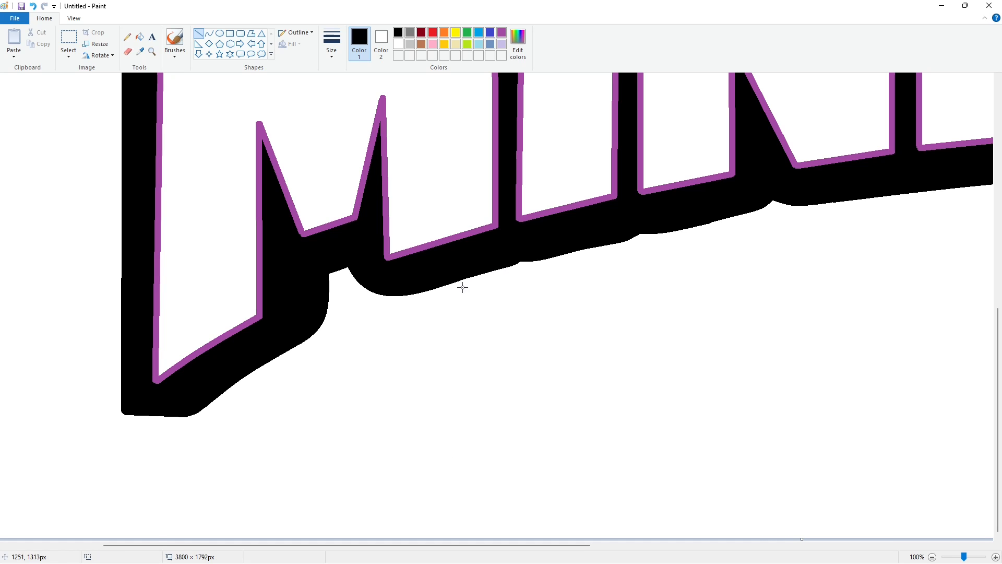
Step: Smooth the lower border edge beneath the N with short black lines
drag(445, 544, 561, 544)
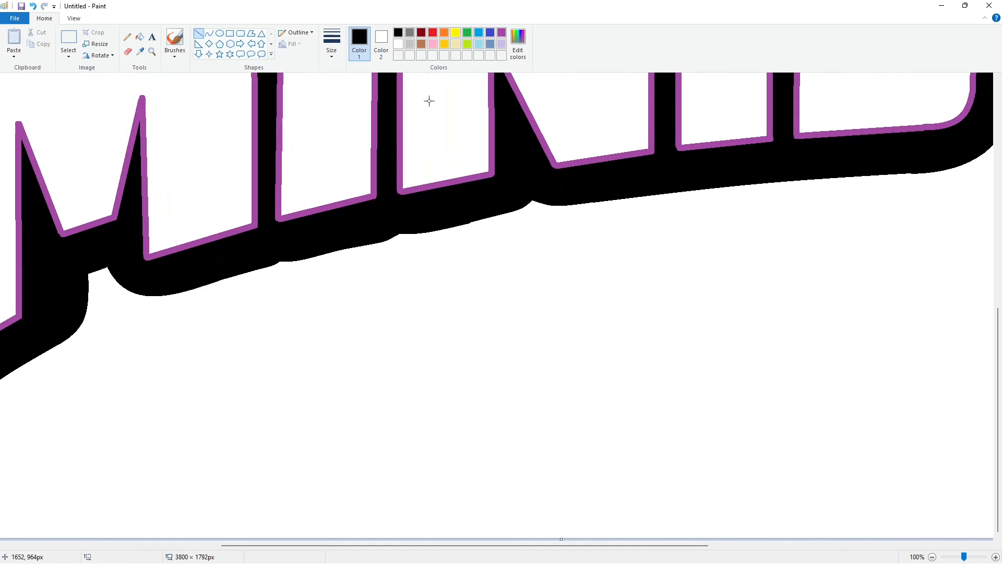
drag(466, 224, 522, 208)
click(518, 231)
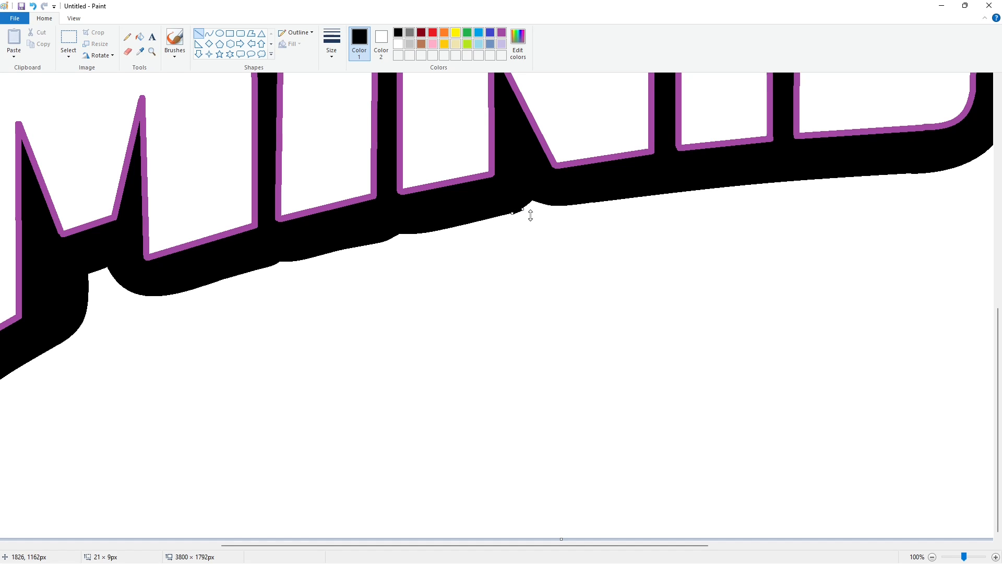
click(537, 222)
drag(421, 545, 618, 533)
scroll(636, 468, up, 8)
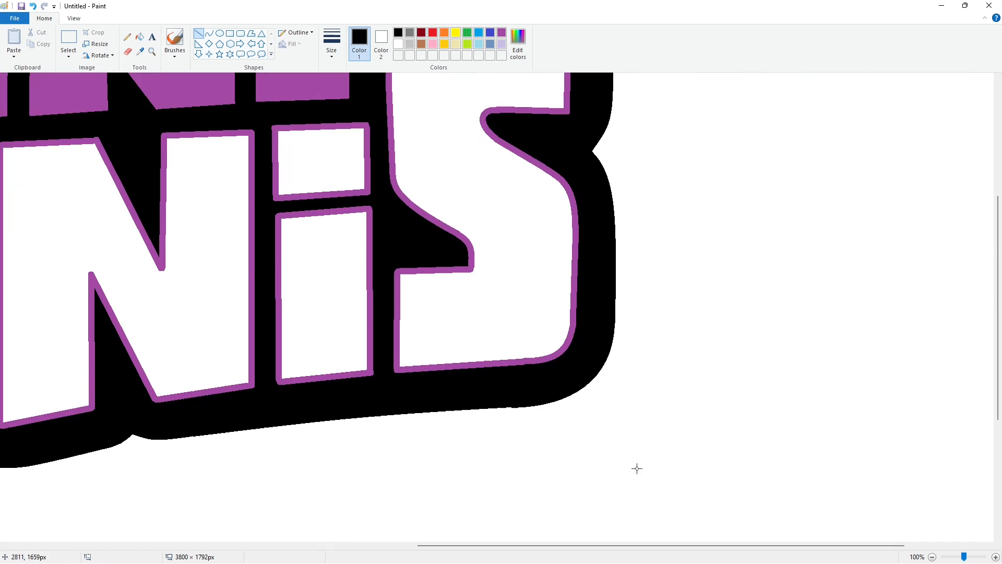
scroll(328, 520, left, 10)
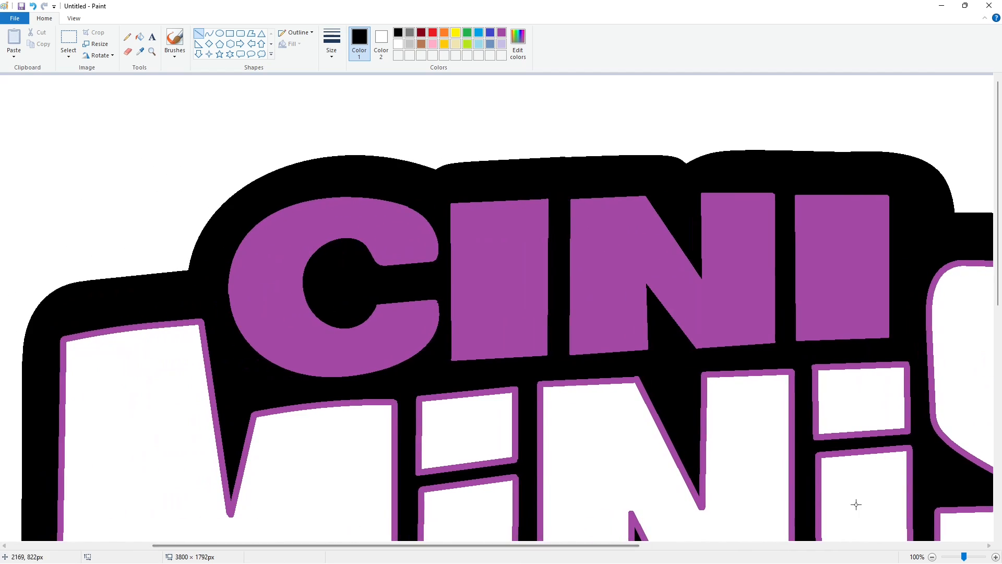
scroll(749, 399, down, 1)
Step: Mix custom red, light blue and lime green colors from the matching palette colors
click(433, 33)
click(518, 44)
mouse_move(613, 261)
mouse_down()
mouse_move(613, 246)
mouse_move(613, 264)
mouse_up()
click(397, 354)
click(479, 33)
click(518, 44)
click(398, 355)
click(467, 44)
click(517, 44)
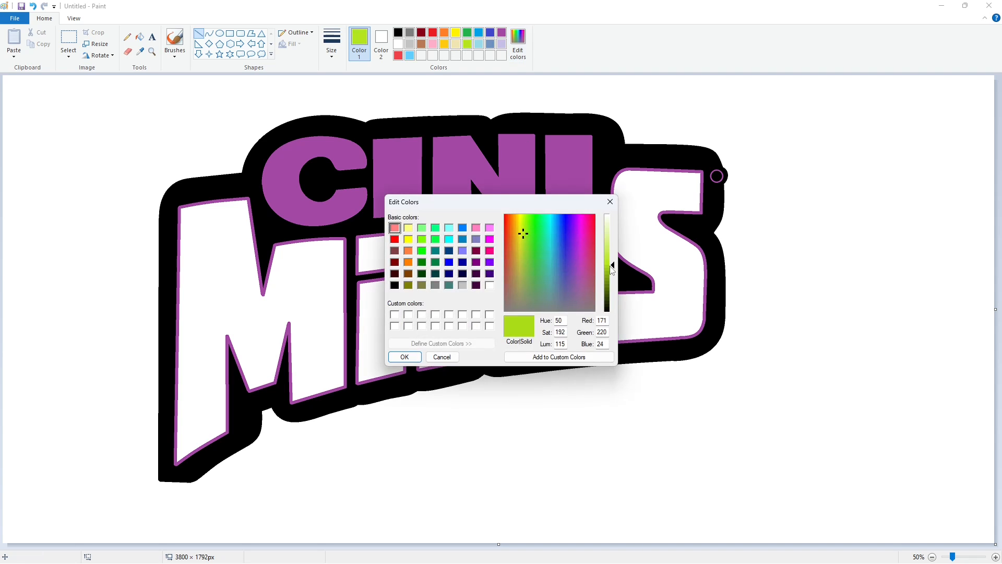
click(399, 355)
Step: Start a text box beside the small circle near the S and set its font to Arial
click(961, 558)
drag(491, 546, 903, 522)
scroll(479, 255, up, 3)
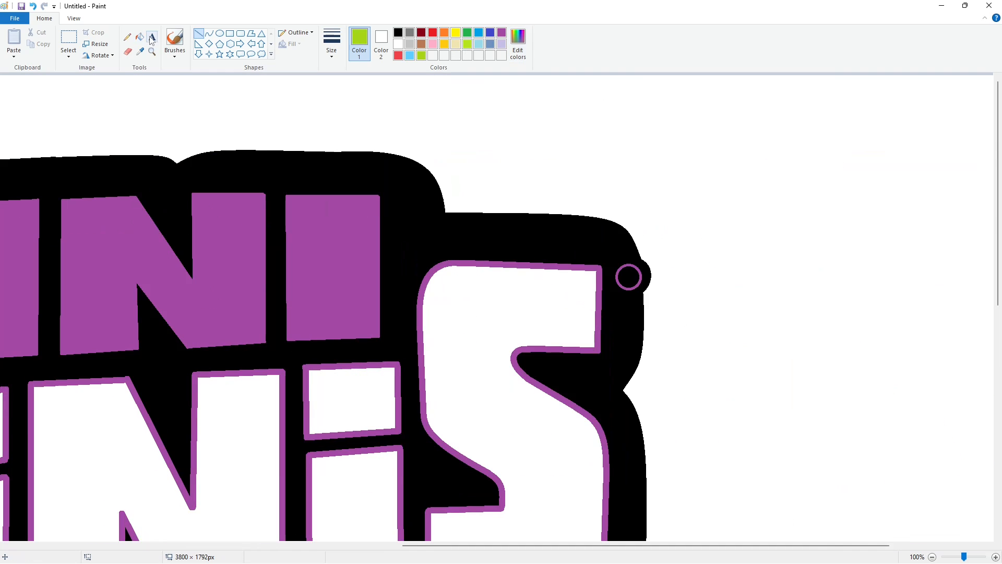
click(152, 37)
click(731, 172)
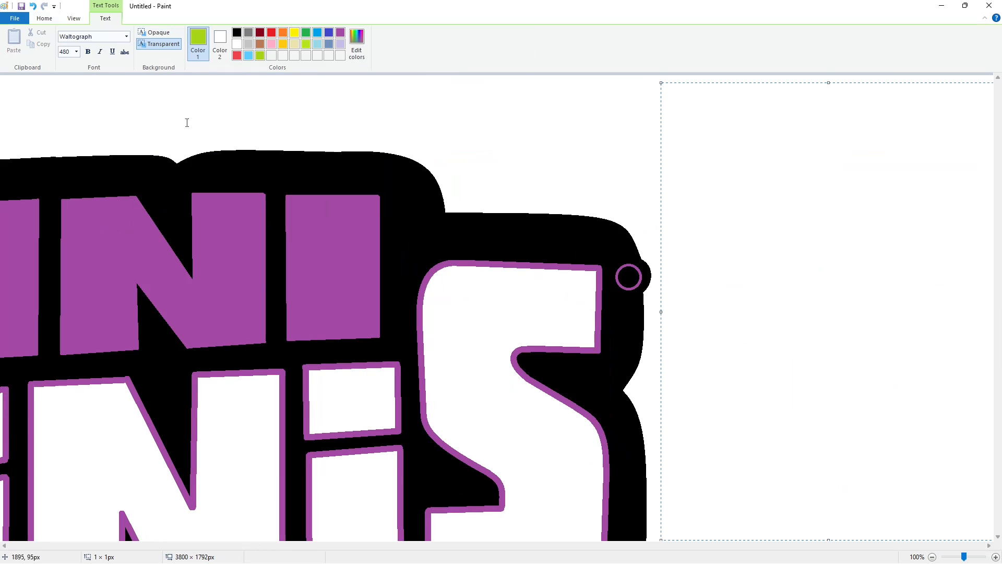
click(127, 36)
scroll(120, 142, up, 15)
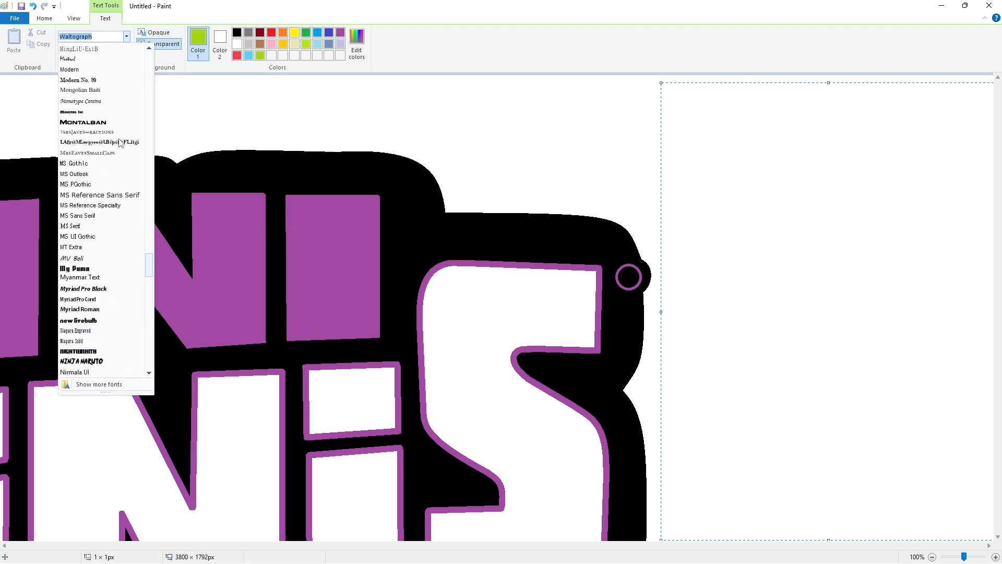
scroll(120, 143, up, 20)
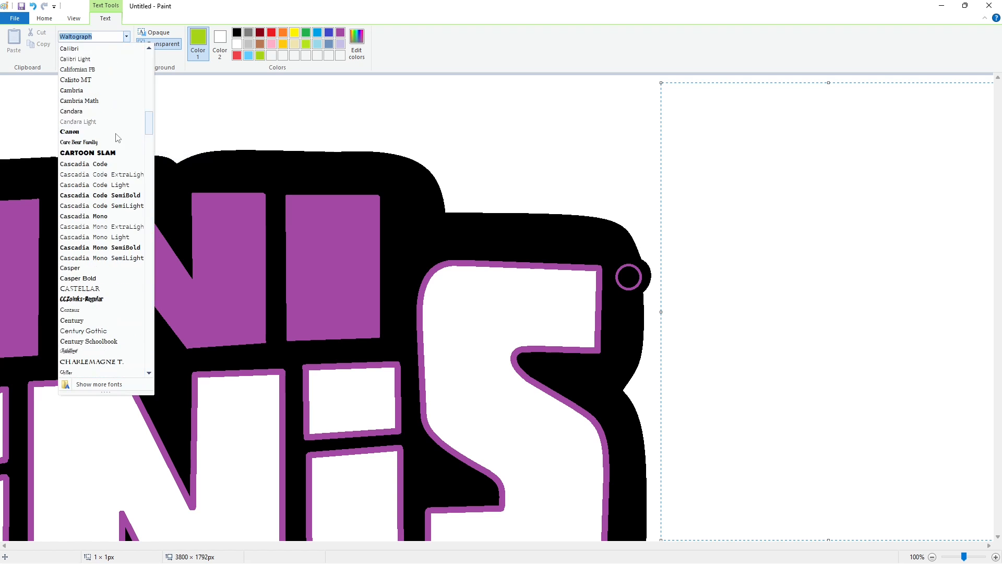
click(67, 69)
Step: Set the text size to 30 and the text color to white
click(76, 51)
text(30)
key(Return)
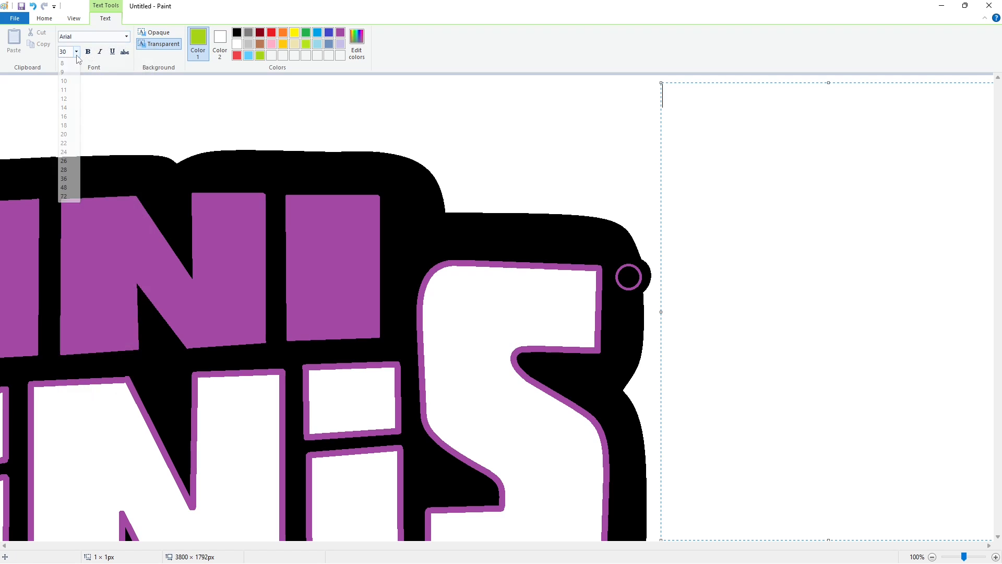
key(ctrl+a)
click(237, 44)
click(704, 103)
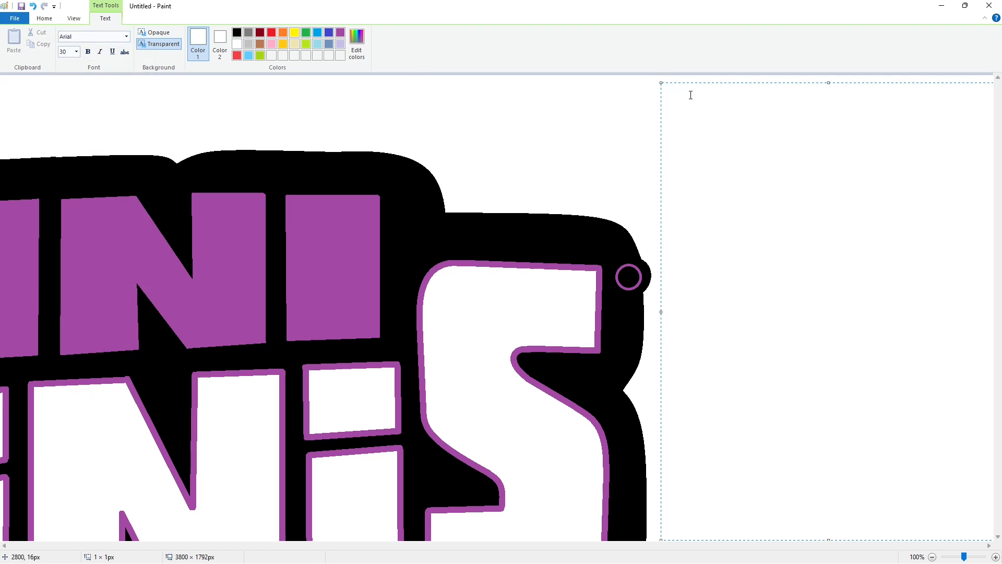
Step: Place a white R at size 25 inside the small circle and recolor the circle's ring white
key(ctrl+a)
drag(660, 104, 619, 266)
click(76, 52)
text(25)
key(Return)
click(680, 284)
click(682, 230)
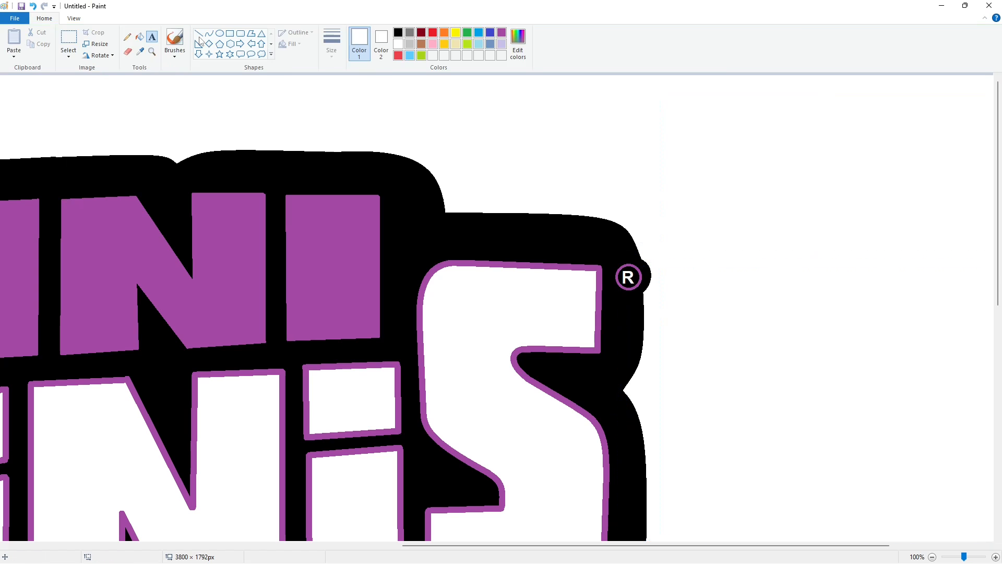
click(932, 557)
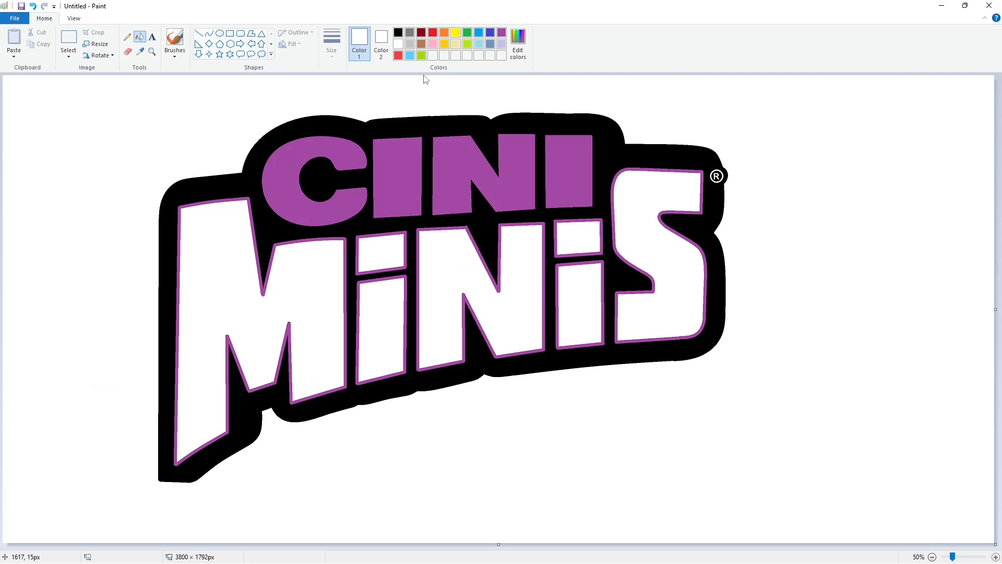
Step: Fill the M with the custom lime green and the first i with the custom red
click(421, 54)
click(233, 264)
click(398, 55)
click(383, 255)
click(394, 307)
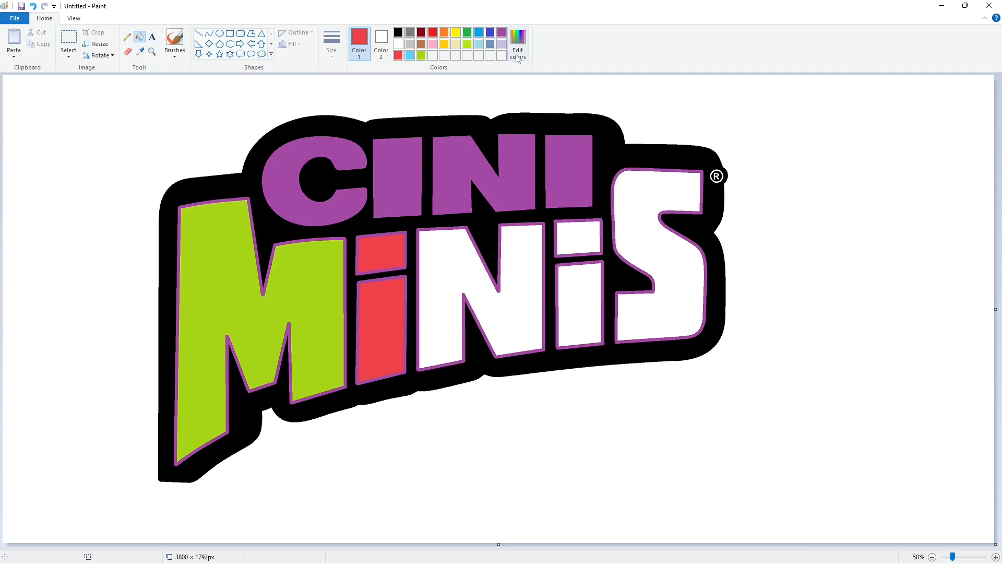
Step: Mix a lighter version of the custom red and refill both parts of the first i with it
click(518, 44)
drag(612, 253, 611, 247)
click(405, 356)
click(378, 253)
click(384, 284)
Step: Fill the N with gold, the second i with the lighter red and the S with the custom light blue
click(444, 44)
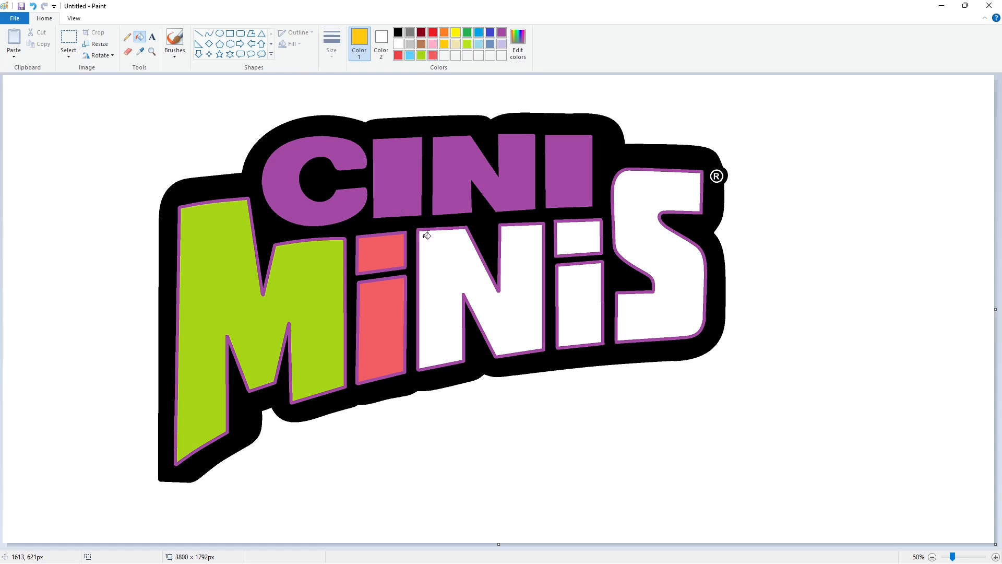
click(426, 234)
click(432, 55)
click(579, 238)
click(597, 288)
click(410, 56)
click(634, 219)
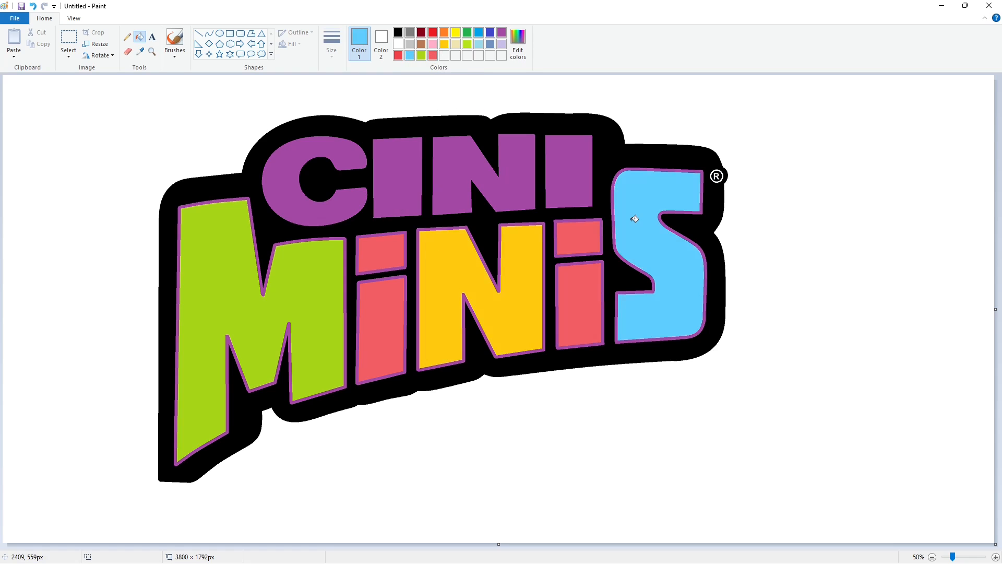
Step: Mix a custom brown and fill the black logo background and the inside of the ® ring with it
click(421, 33)
click(518, 44)
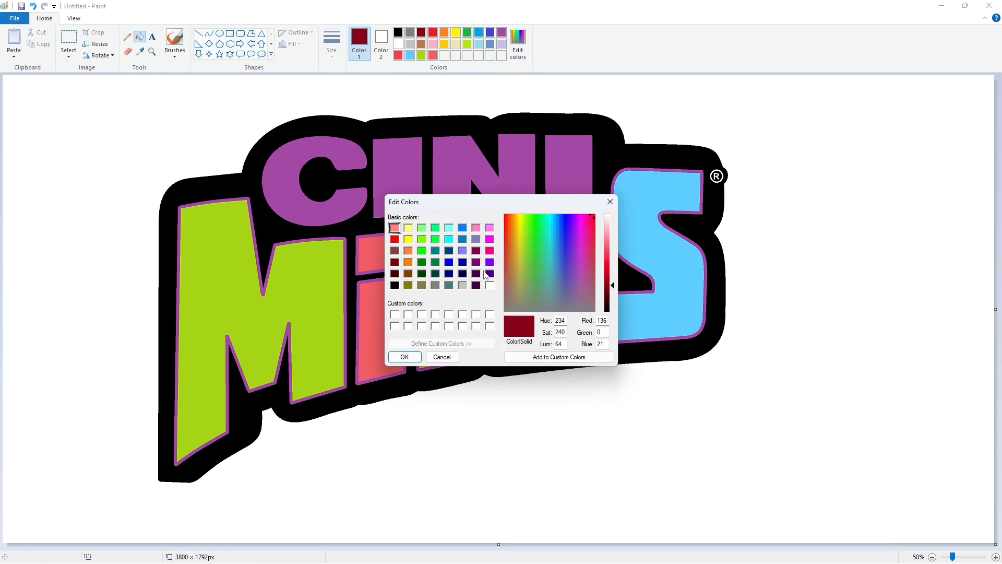
click(507, 301)
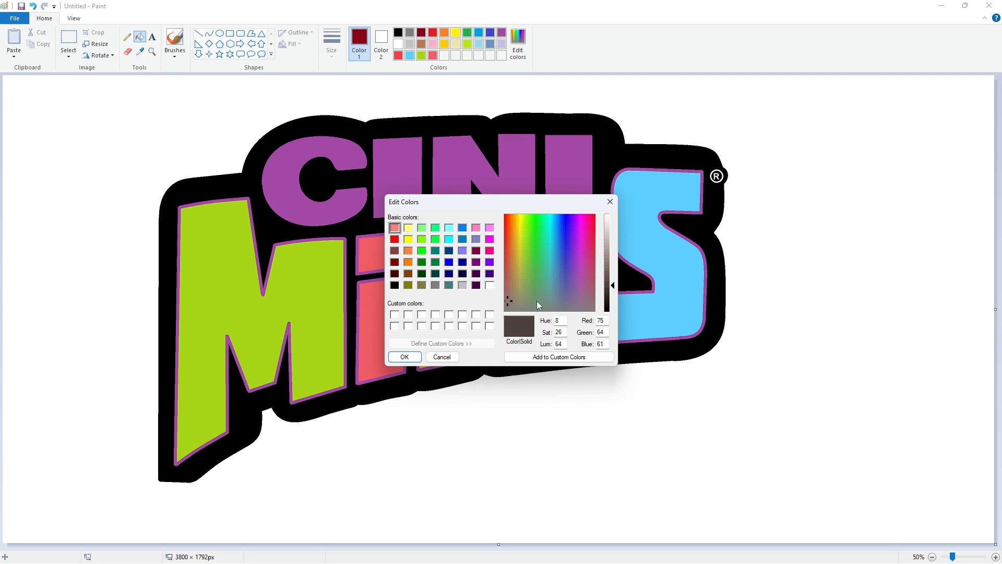
drag(512, 276, 509, 246)
click(612, 277)
click(404, 356)
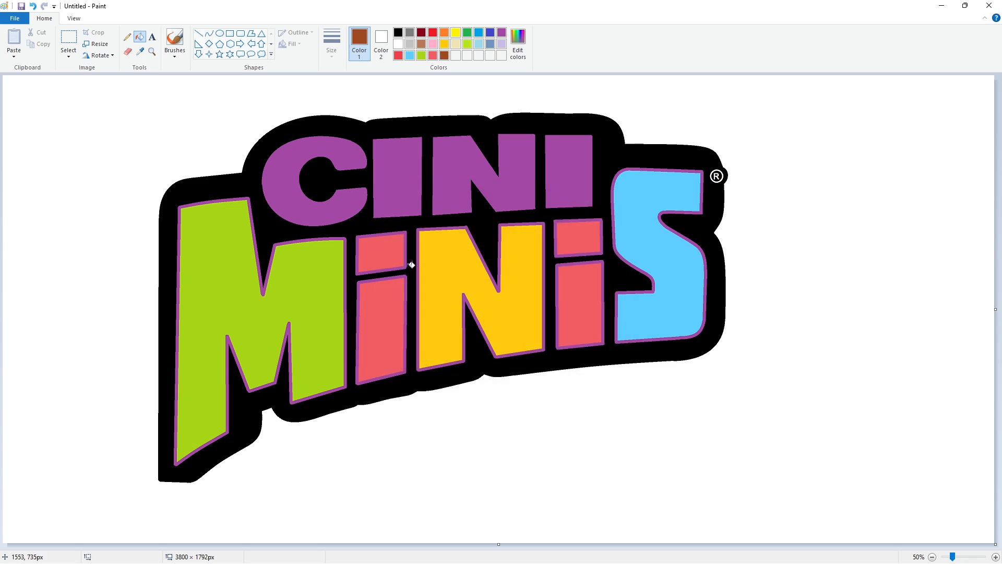
click(414, 265)
scroll(952, 510, up, 1)
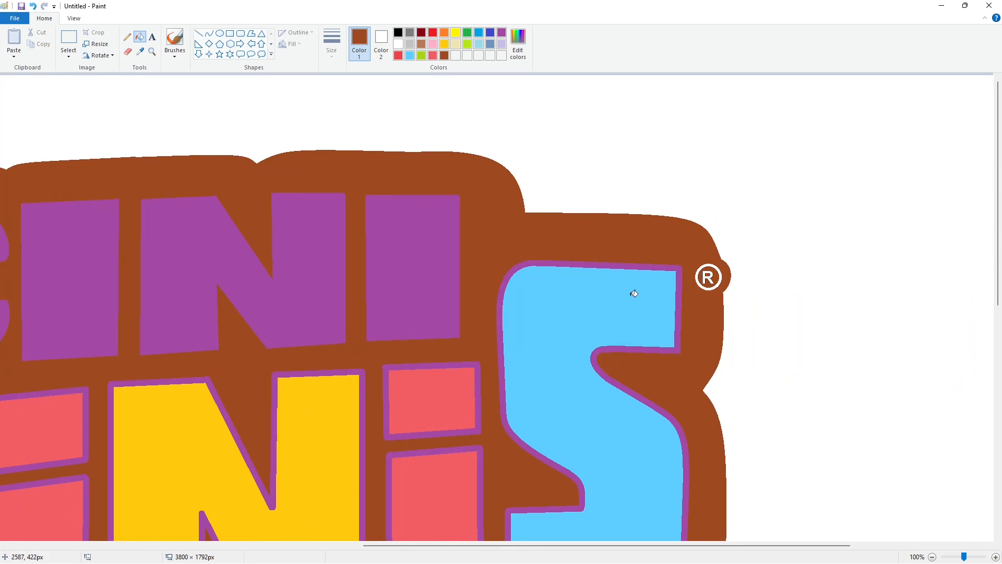
scroll(909, 502, down, 1)
Step: Recolor the outlines of the M, the first i and the N white
click(398, 45)
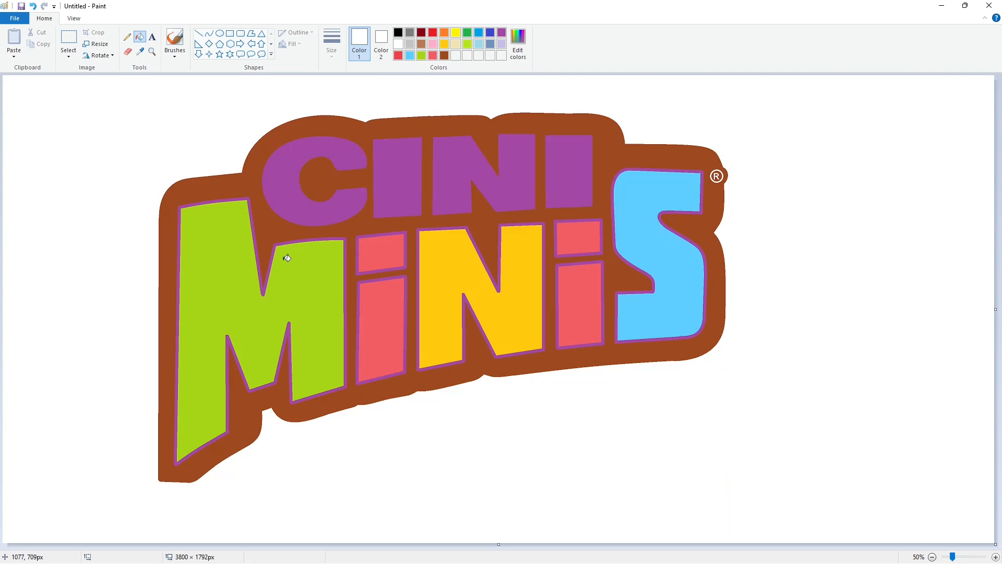
click(349, 238)
click(406, 234)
click(406, 282)
click(418, 272)
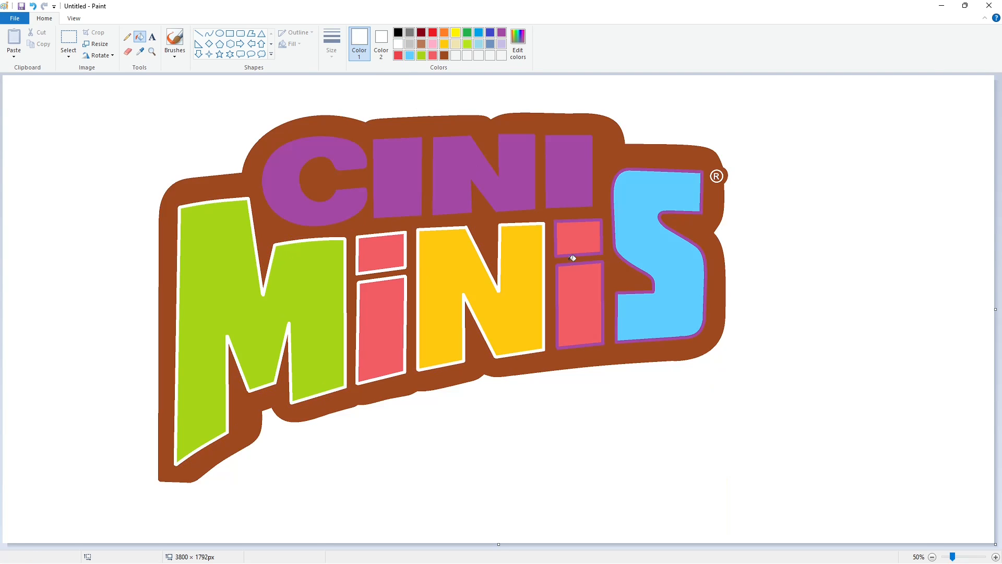
Step: Darken the custom brown to Red 146, Green 67, Blue 29 and refill the logo background and the ® ring's inside
click(444, 55)
click(518, 44)
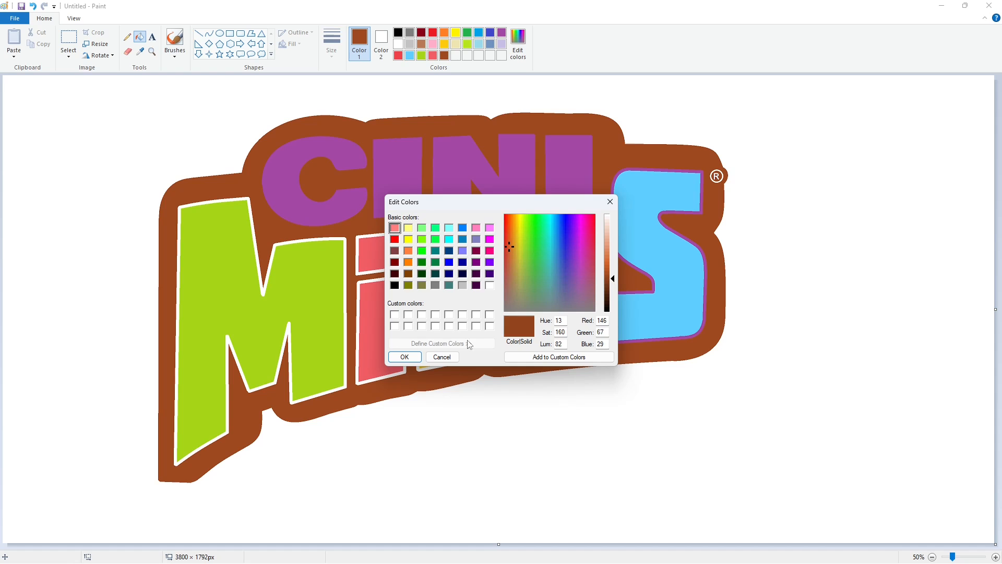
key(Return)
click(995, 556)
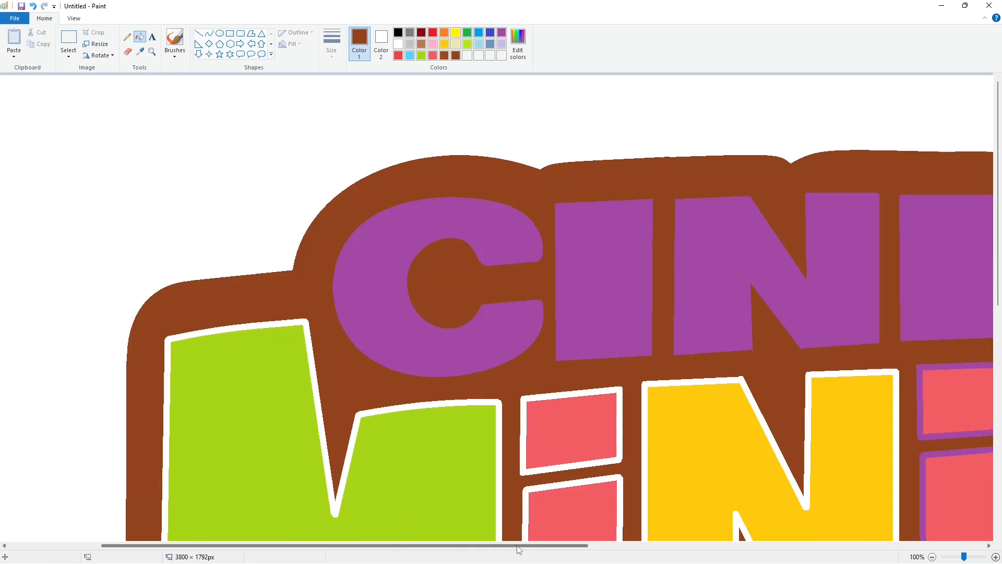
scroll(716, 376, right, 10)
click(671, 277)
click(932, 557)
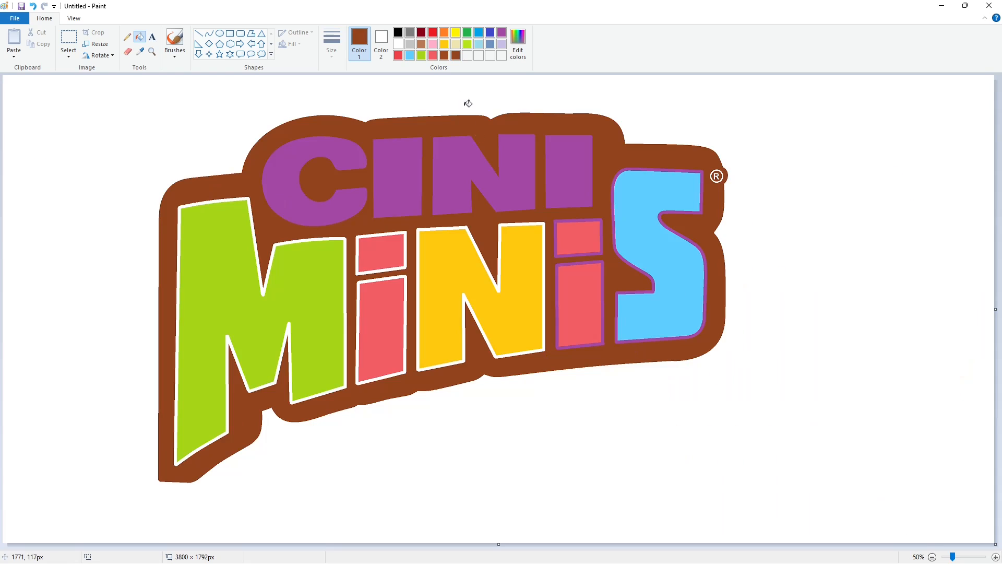
Step: Recolor the outlines of the second i and the S white
click(398, 44)
click(606, 243)
key(ctrl+z)
click(605, 243)
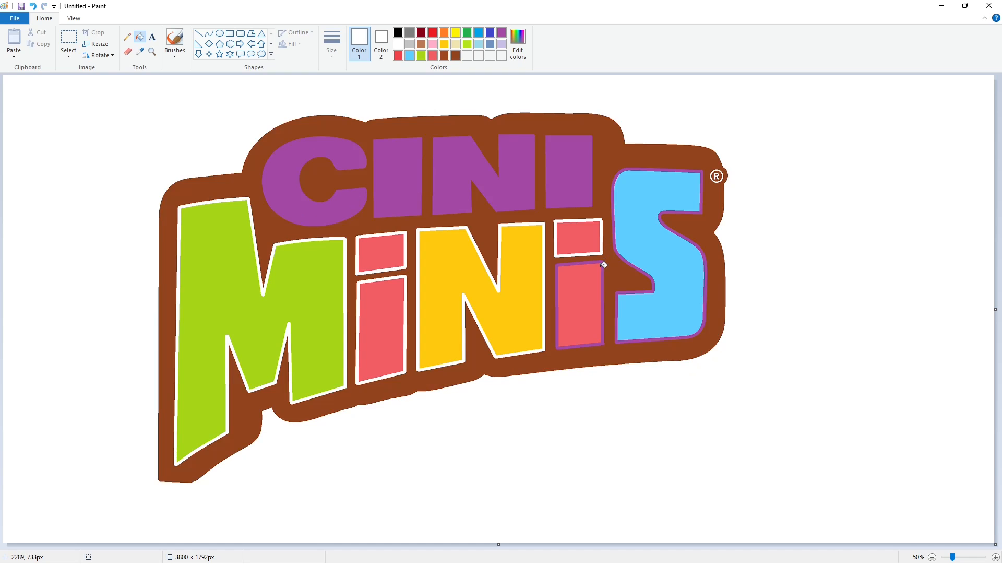
click(604, 262)
click(616, 244)
Step: Fill the four CINI letters with white
click(290, 179)
click(398, 182)
click(451, 178)
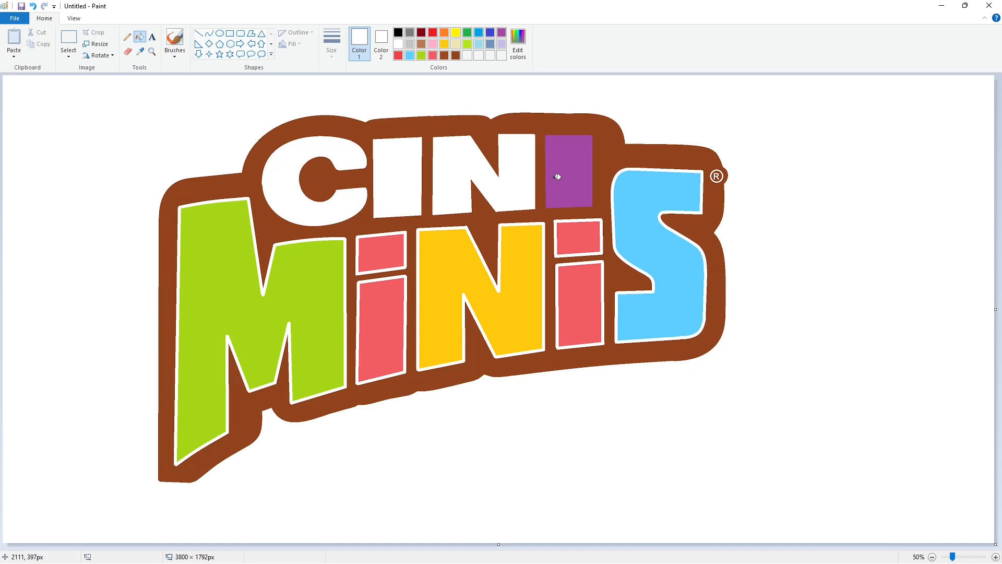
click(561, 182)
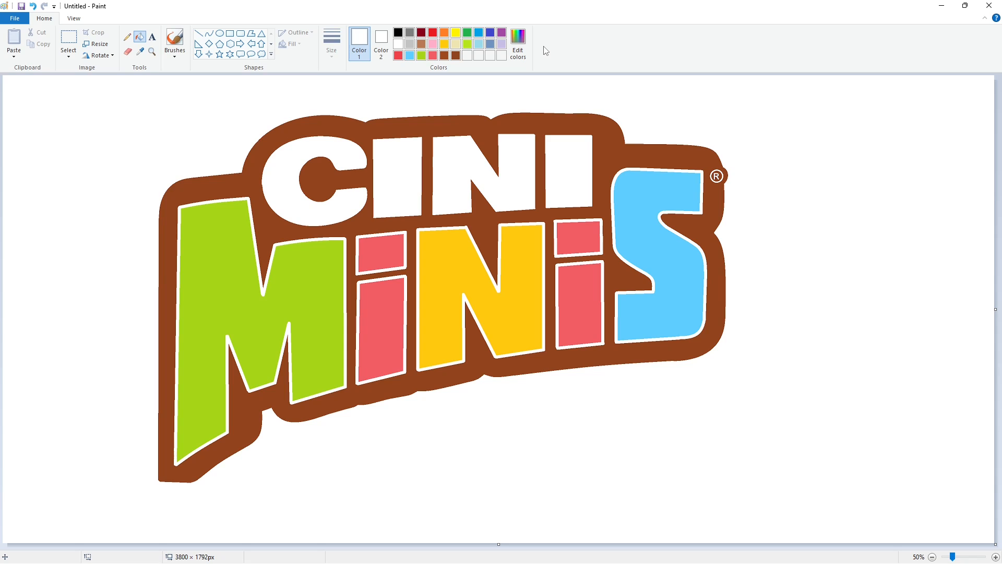